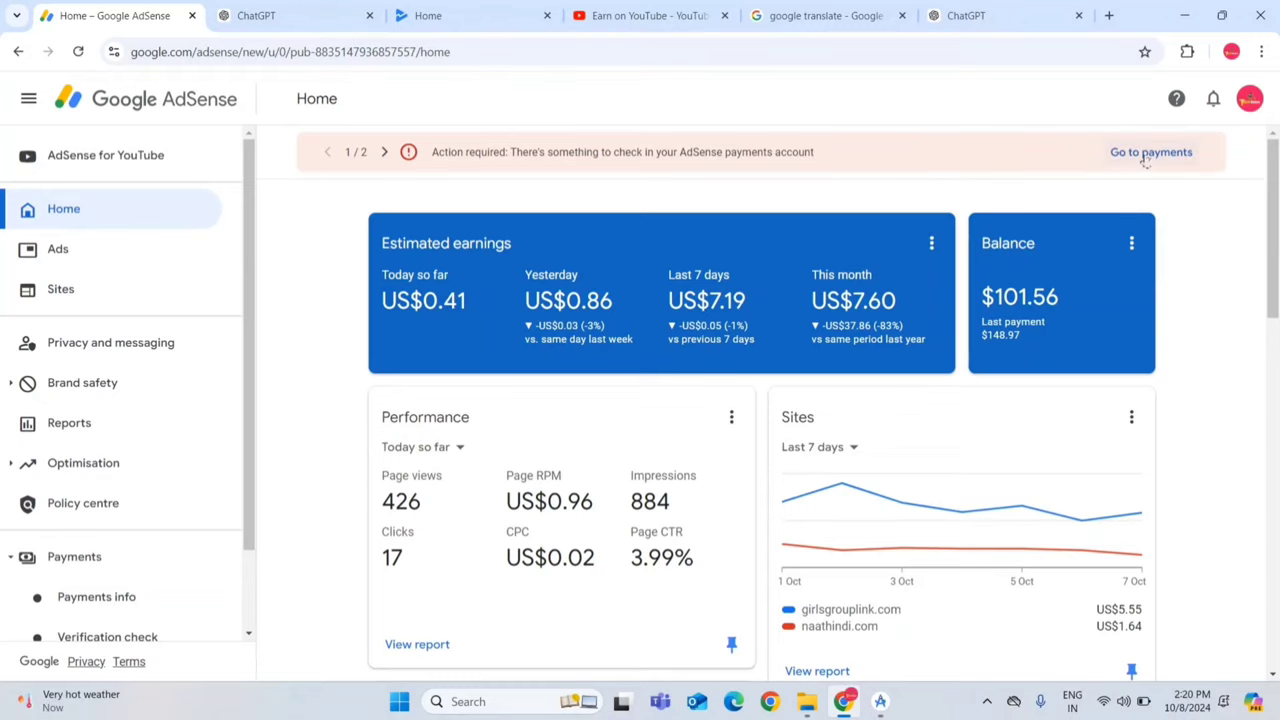
# Open the payments account issues and go to tax info management from the alert requesting a new tax form.
pyautogui.click(1148, 154)
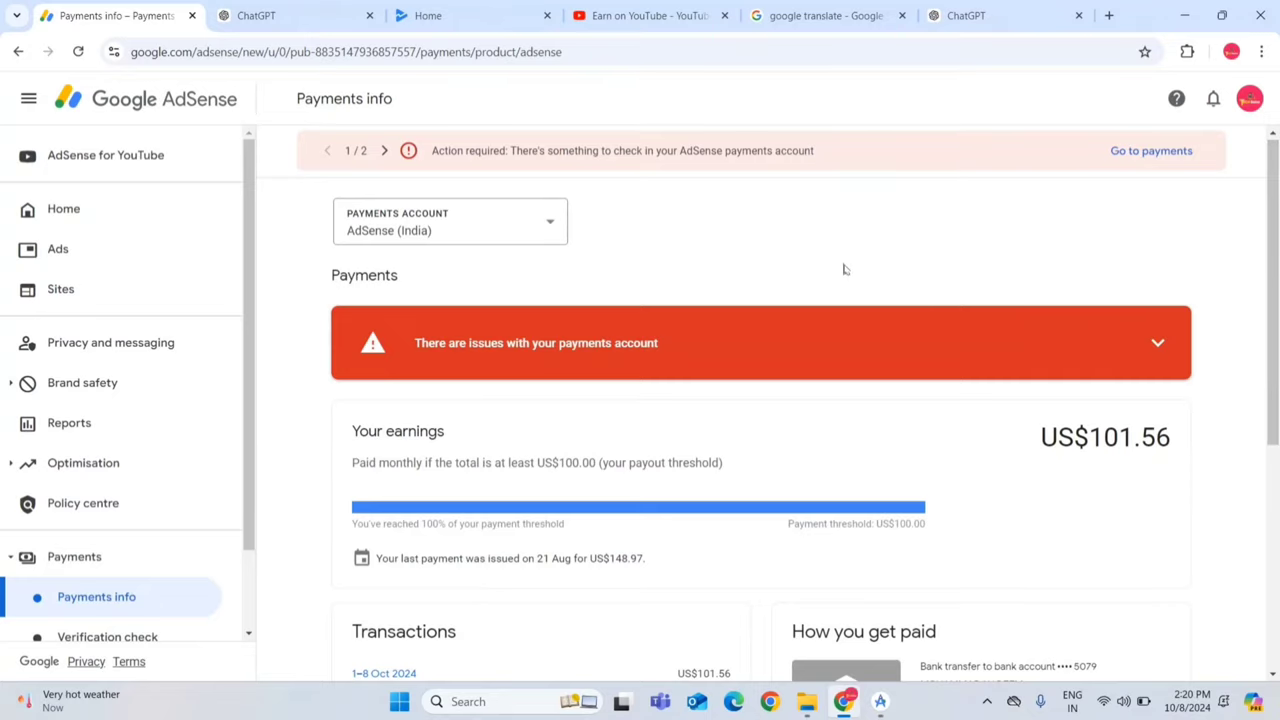
pyautogui.click(1160, 345)
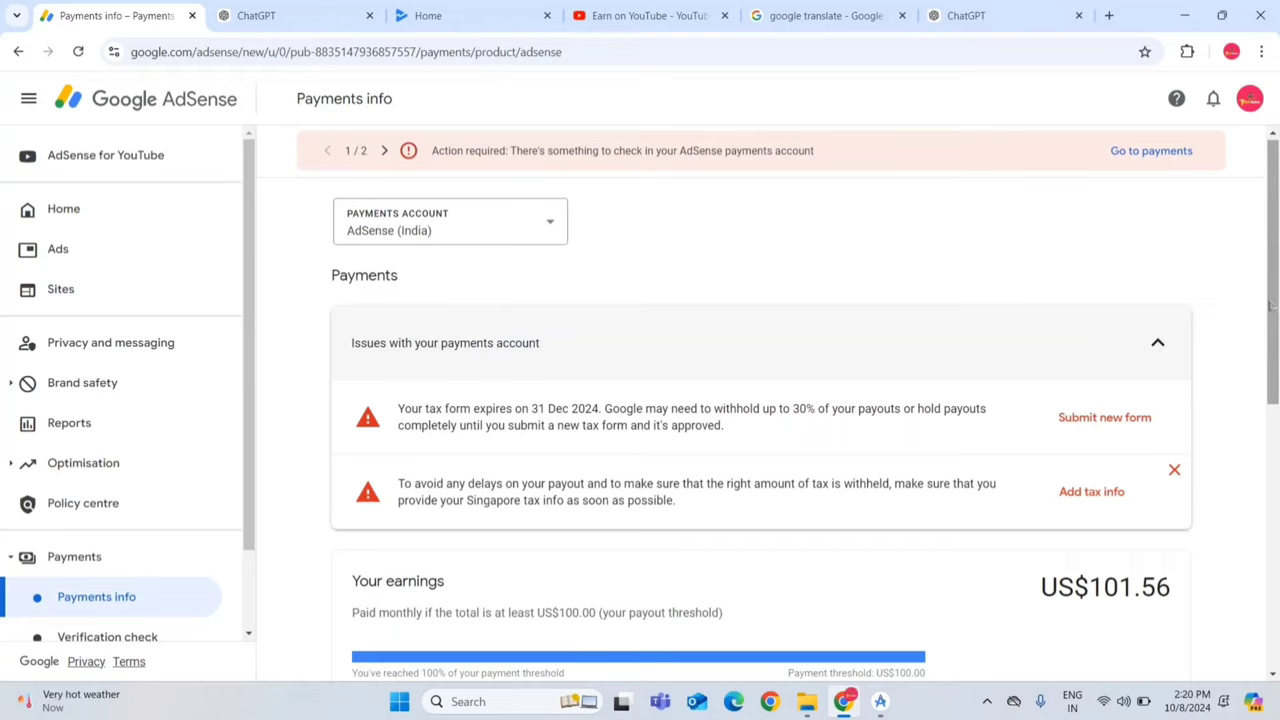
pyautogui.moveTo(1271, 307); pyautogui.dragTo(1275, 325)
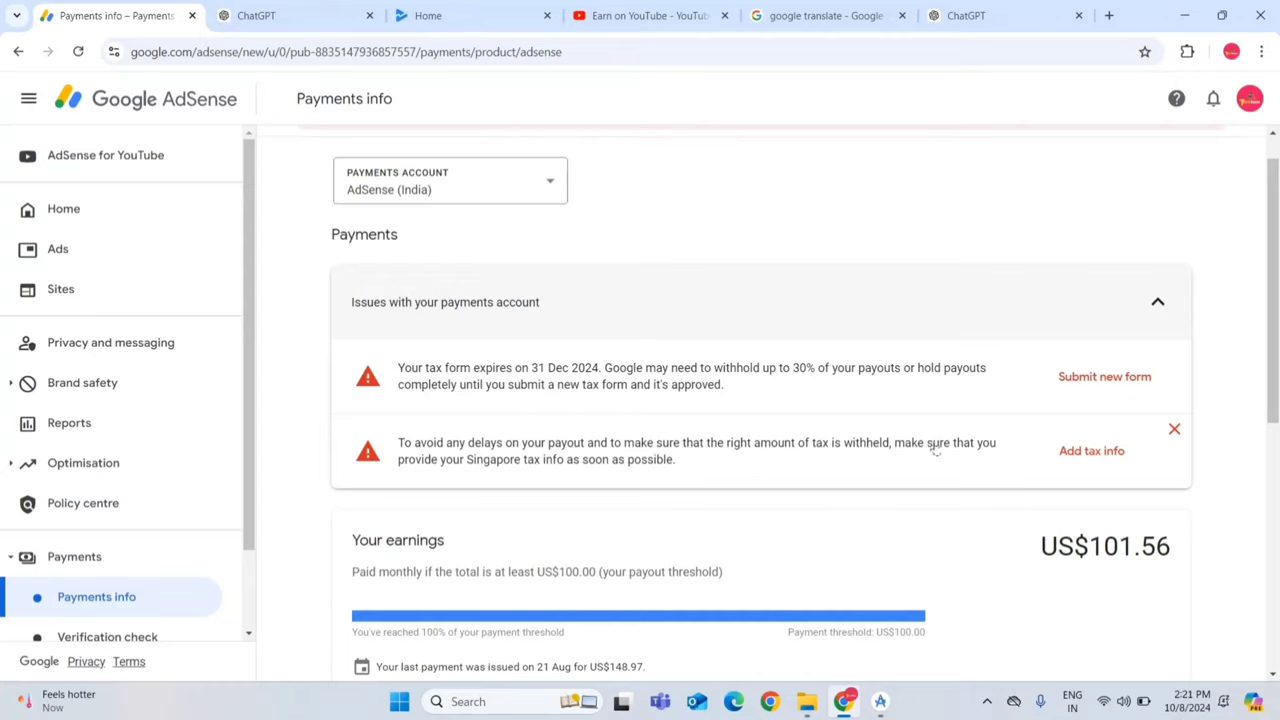
pyautogui.click(1090, 380)
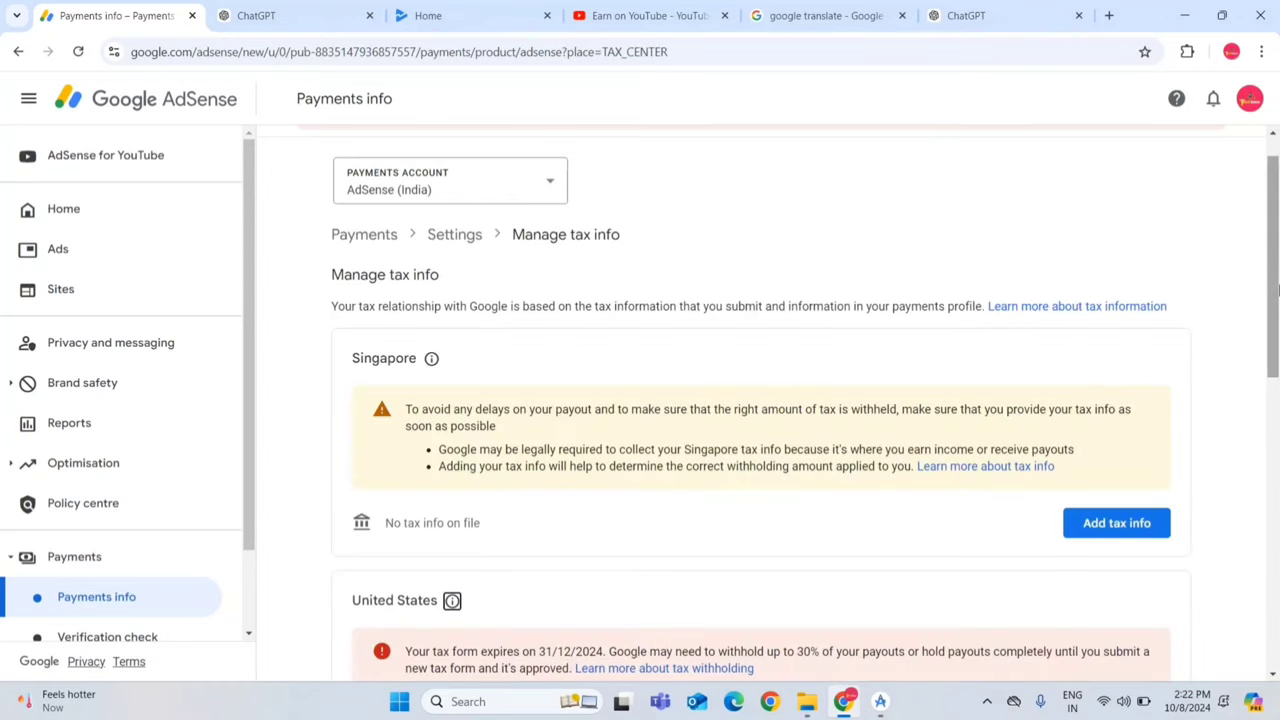
# Examine the United States tax section and its notice about the tax form's expiry and possible payout withholding.
pyautogui.moveTo(1278, 290); pyautogui.dragTo(1277, 322)
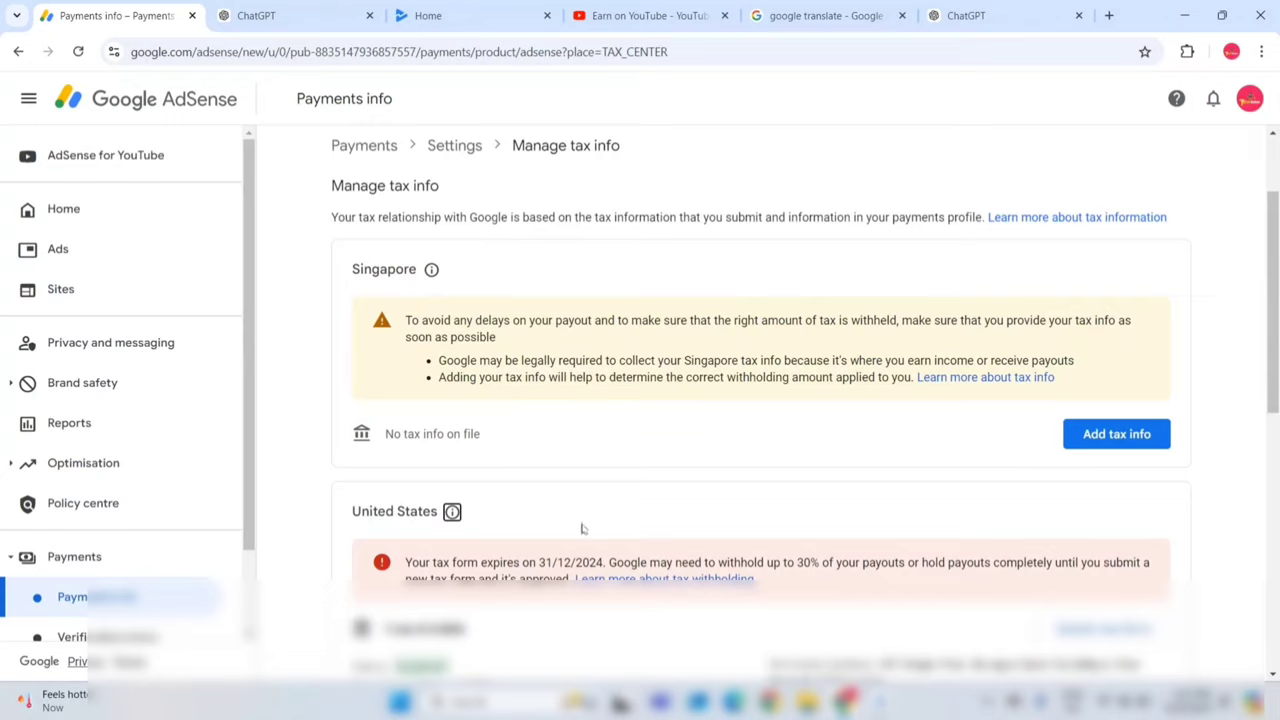
pyautogui.moveTo(352, 511); pyautogui.dragTo(432, 511)
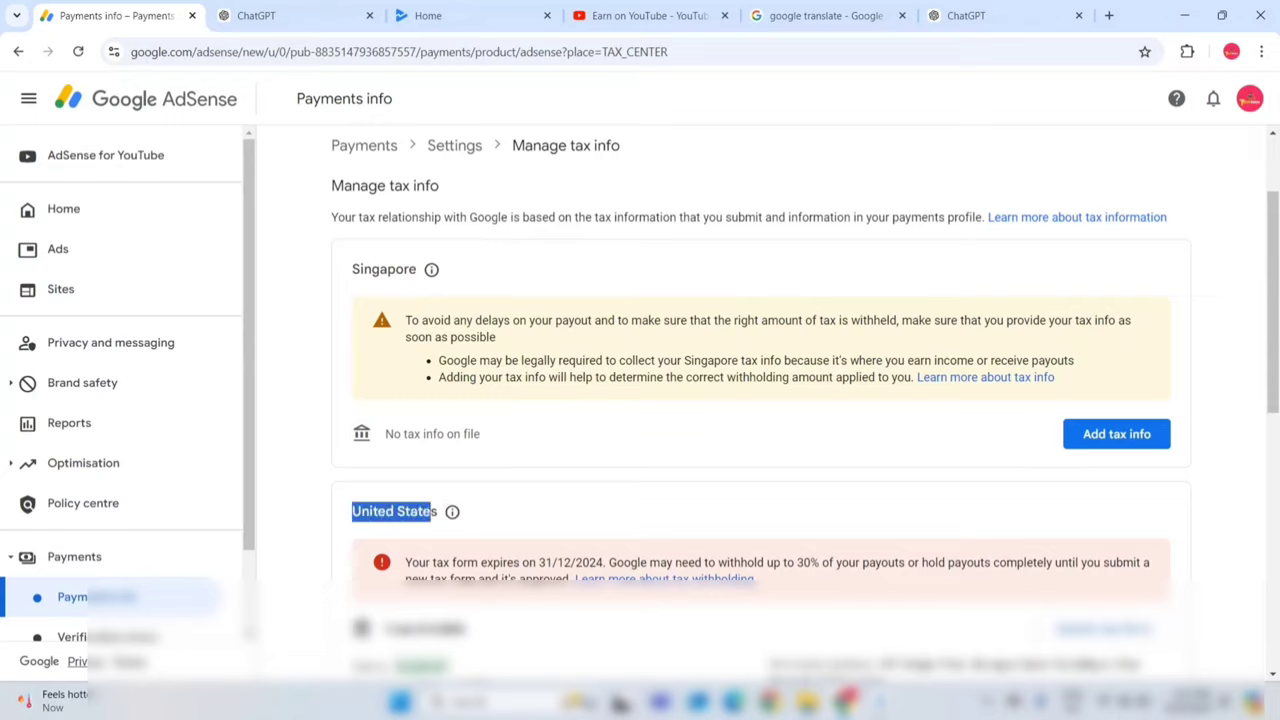
pyautogui.click(432, 511)
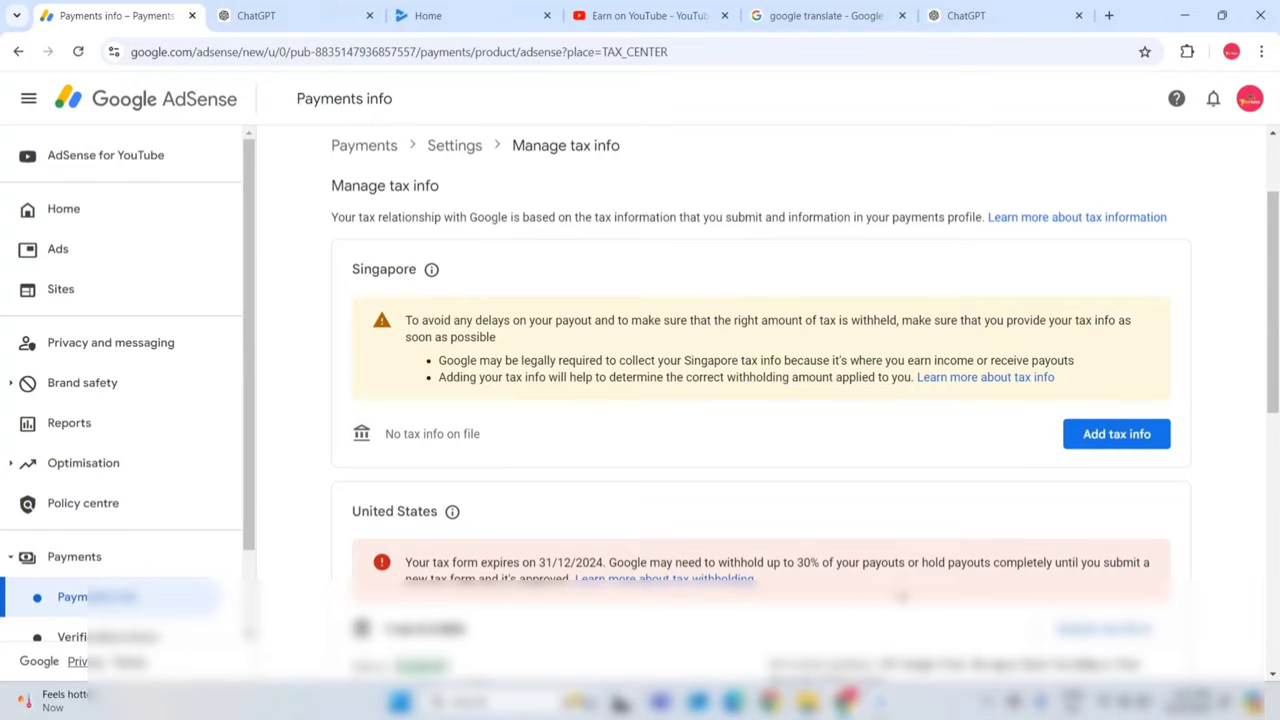
pyautogui.scroll(-1, 1276, 290)
pyautogui.scroll(-3, 924, 375)
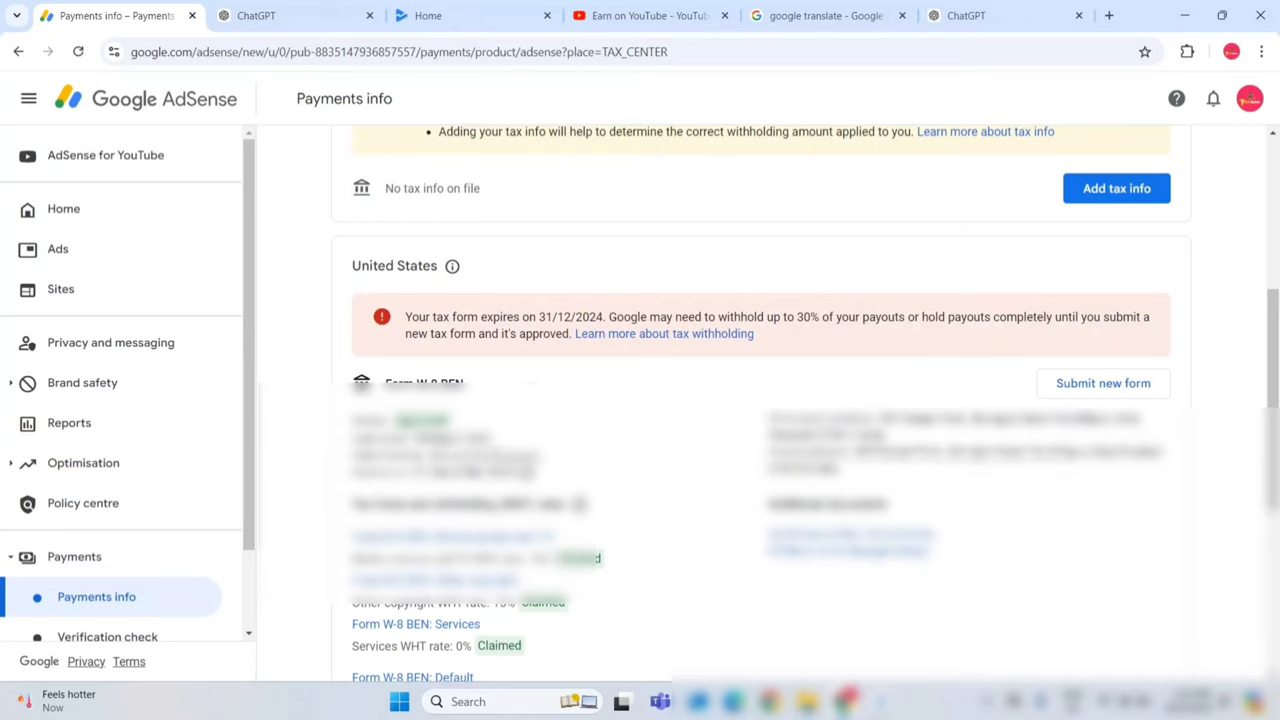
pyautogui.moveTo(462, 384); pyautogui.dragTo(470, 384)
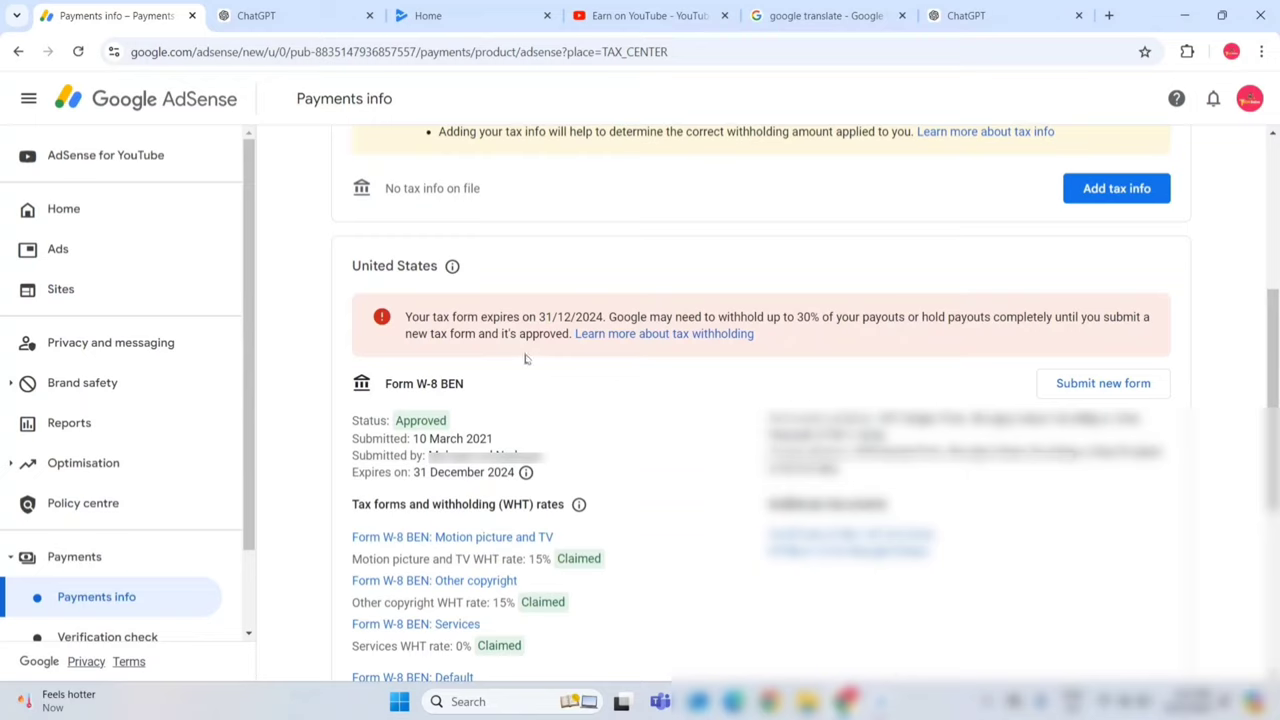
pyautogui.moveTo(453, 317); pyautogui.dragTo(538, 317)
pyautogui.click(458, 317)
pyautogui.moveTo(437, 318); pyautogui.dragTo(609, 317)
pyautogui.click(546, 317)
pyautogui.click(609, 317)
# Examine the Form W-8 BEN's status, submission date and expiry date, and compare them with the expiry notice.
pyautogui.moveTo(368, 422); pyautogui.dragTo(471, 428)
pyautogui.click(471, 428)
pyautogui.moveTo(412, 438); pyautogui.dragTo(508, 441)
pyautogui.click(508, 441)
pyautogui.moveTo(412, 438); pyautogui.dragTo(505, 441)
pyautogui.click(503, 441)
pyautogui.moveTo(353, 472); pyautogui.dragTo(513, 472)
pyautogui.click(462, 472)
pyautogui.click(513, 472)
pyautogui.moveTo(412, 472); pyautogui.dragTo(512, 472)
pyautogui.click(512, 472)
pyautogui.moveTo(412, 472); pyautogui.dragTo(512, 472)
pyautogui.click(512, 472)
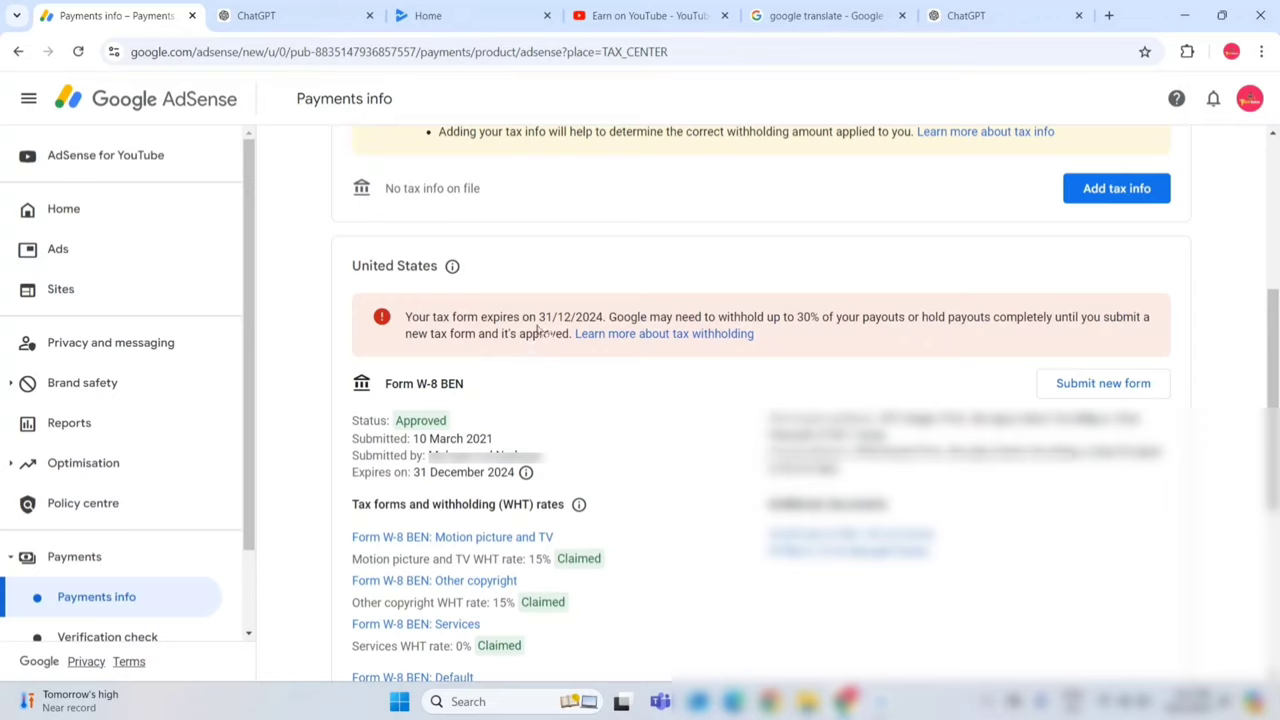
pyautogui.moveTo(539, 317); pyautogui.dragTo(604, 317)
pyautogui.click(604, 317)
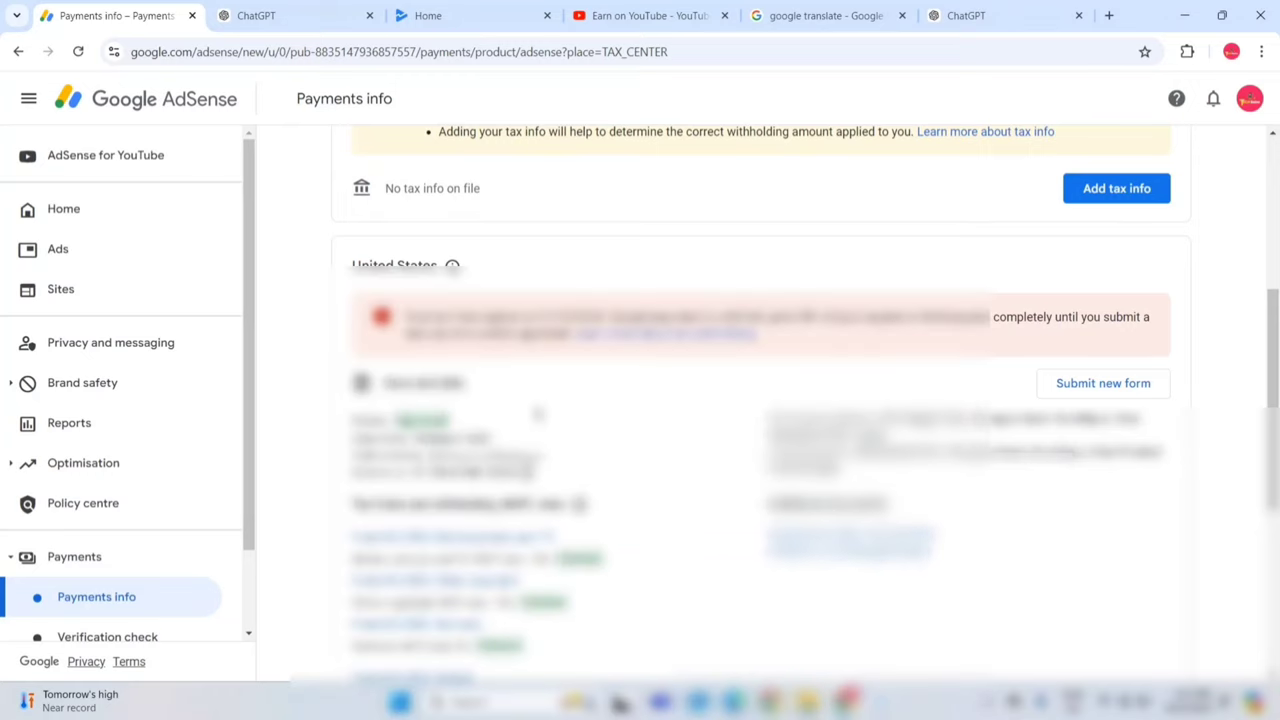
# Start the form for adding Singapore tax info after reading its document requirements.
pyautogui.moveTo(1273, 380); pyautogui.dragTo(1277, 262)
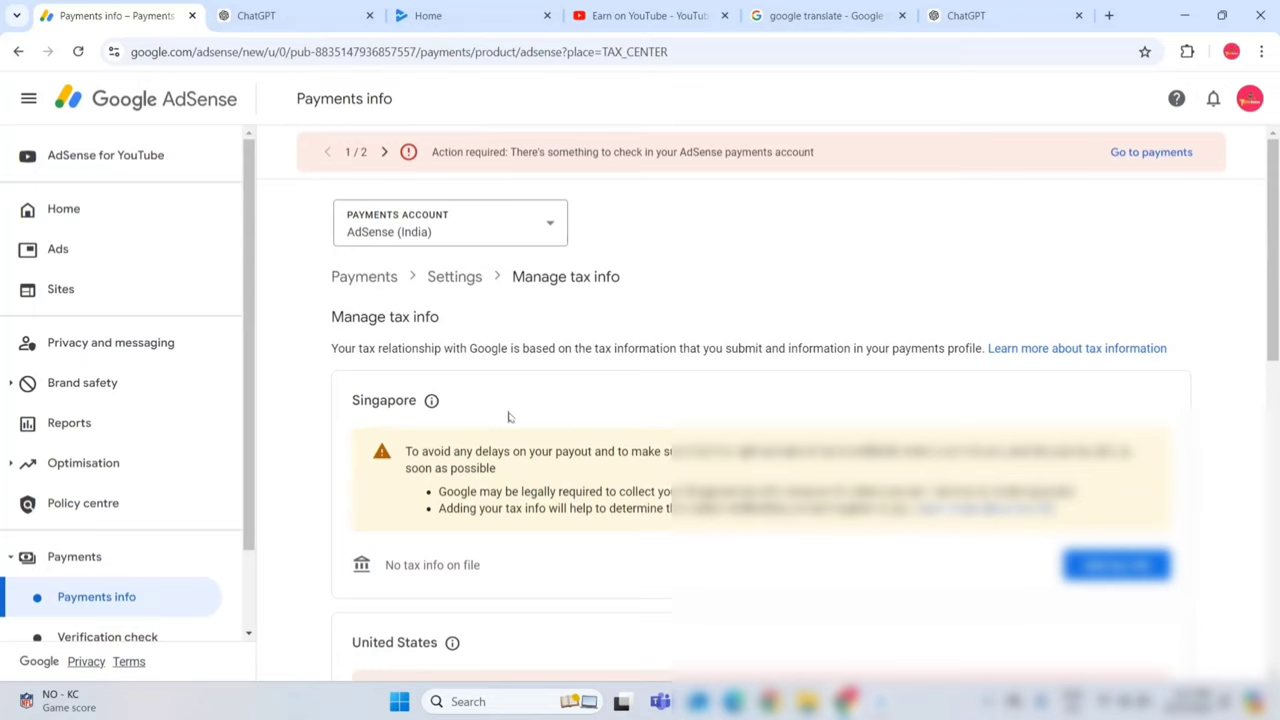
pyautogui.click(1130, 574)
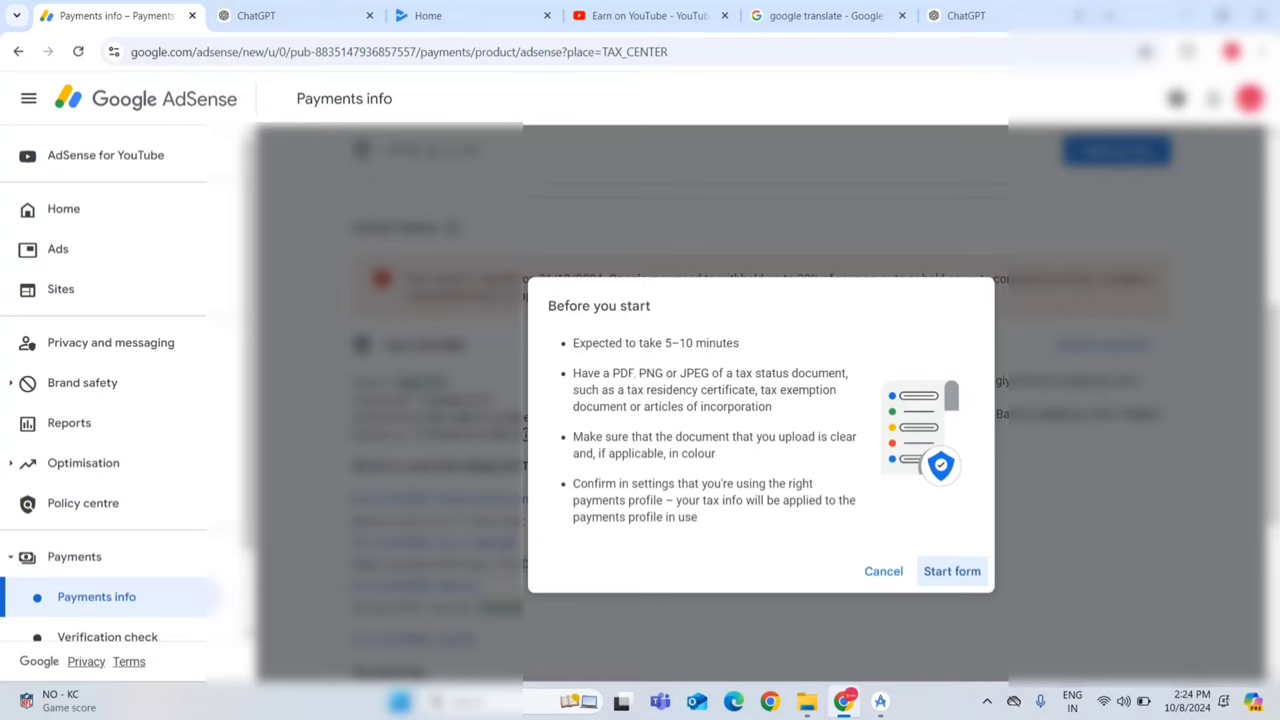
pyautogui.moveTo(639, 373); pyautogui.dragTo(751, 406)
pyautogui.click(751, 406)
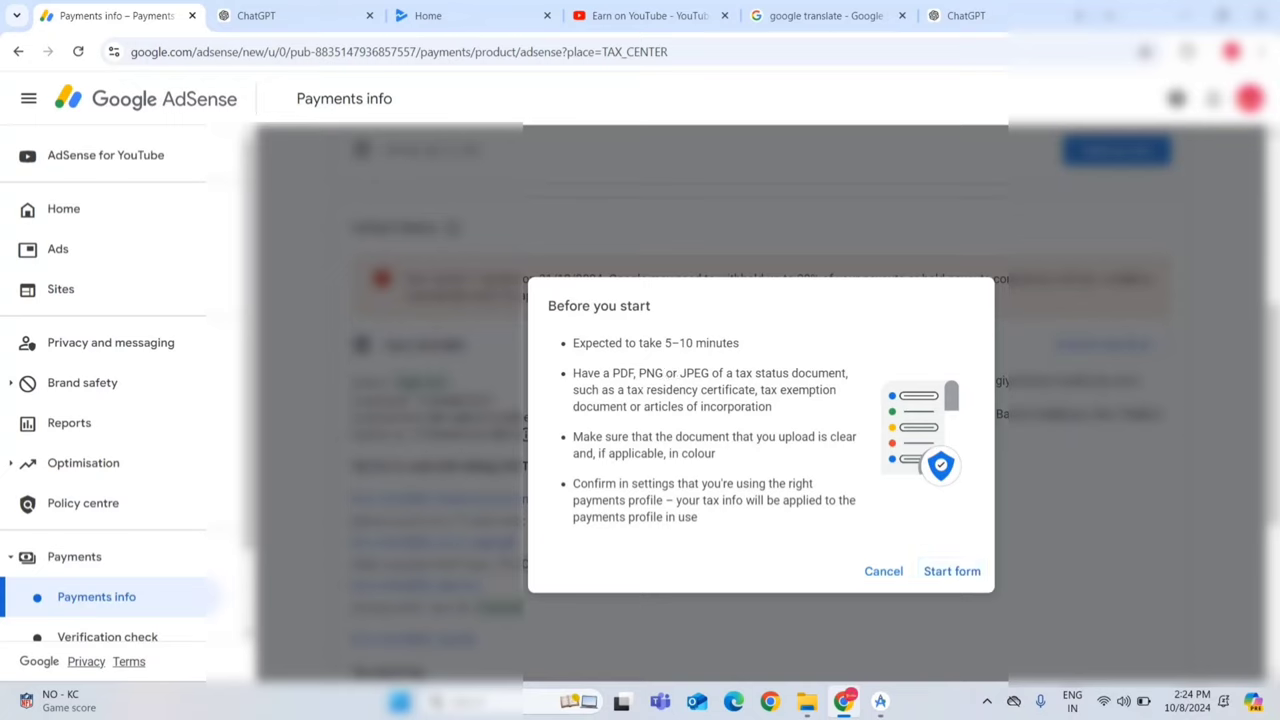
pyautogui.moveTo(634, 373); pyautogui.dragTo(688, 373)
pyautogui.click(693, 374)
pyautogui.moveTo(613, 373); pyautogui.dragTo(752, 406)
pyautogui.click(752, 406)
pyautogui.moveTo(588, 373); pyautogui.dragTo(730, 437)
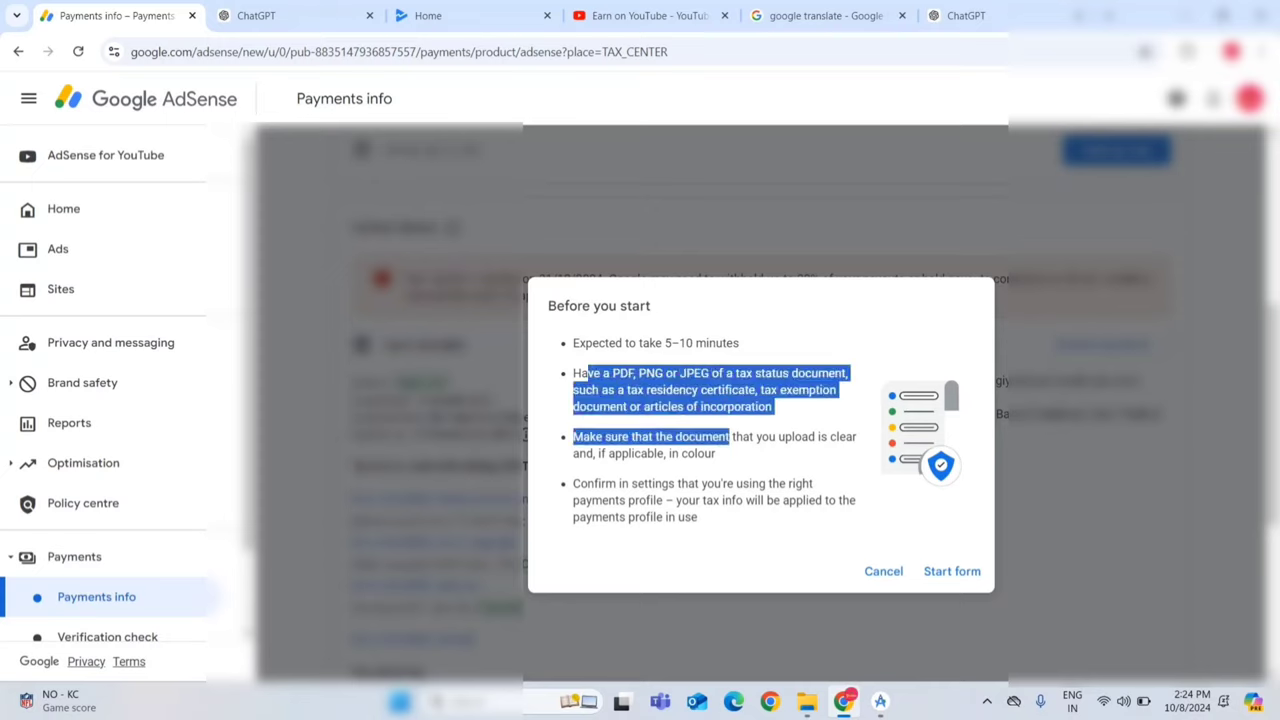
pyautogui.click(767, 456)
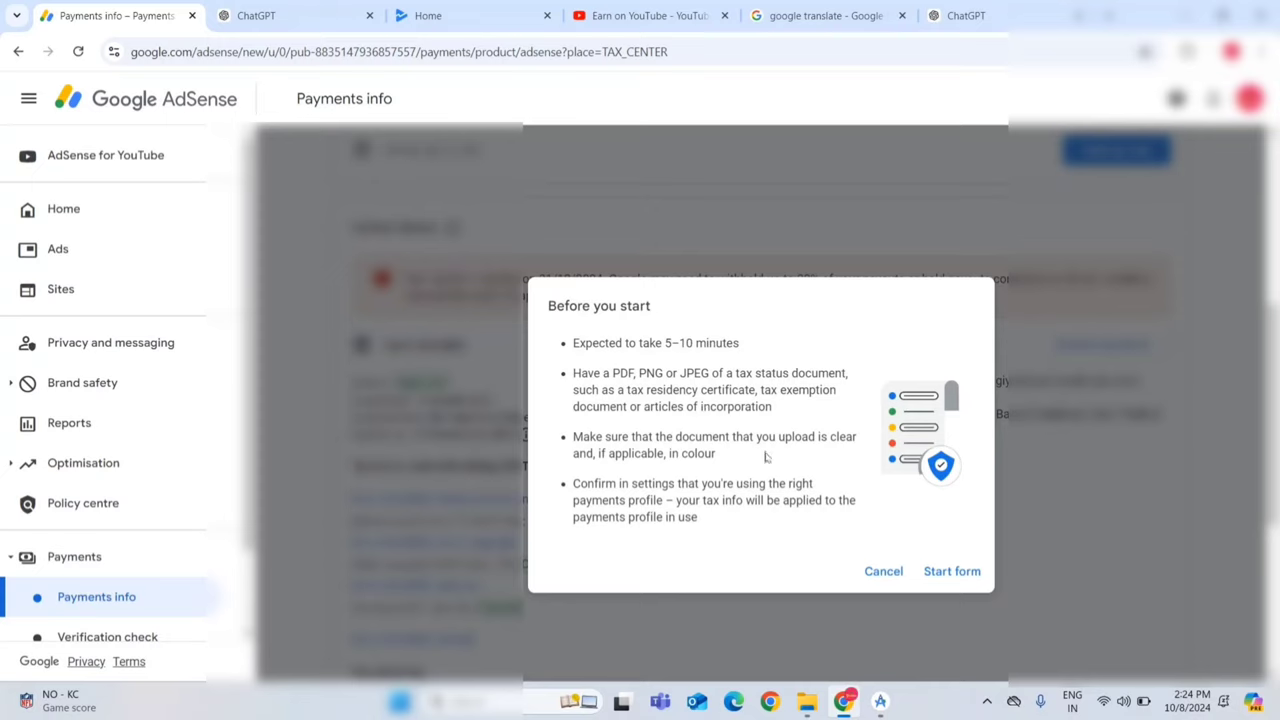
pyautogui.click(957, 572)
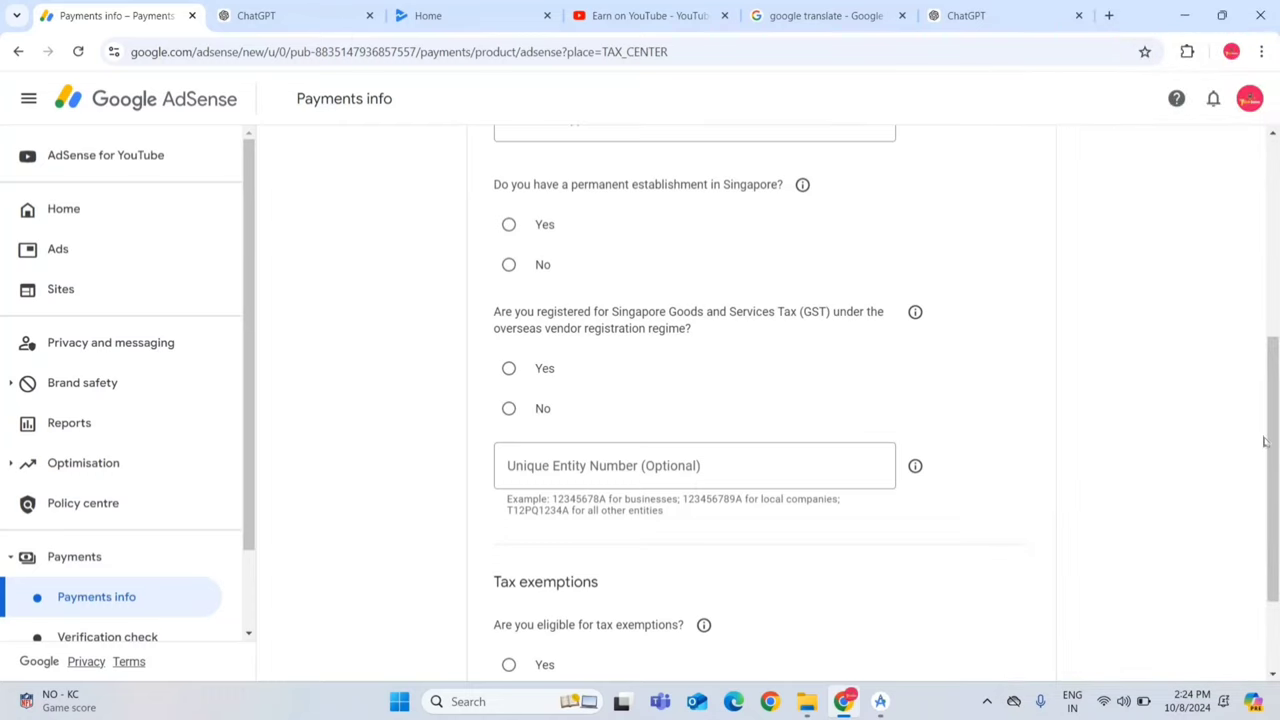
# Set the business type in the Singapore tax form to Individual/sole proprietor.
pyautogui.moveTo(1268, 445); pyautogui.dragTo(1277, 310)
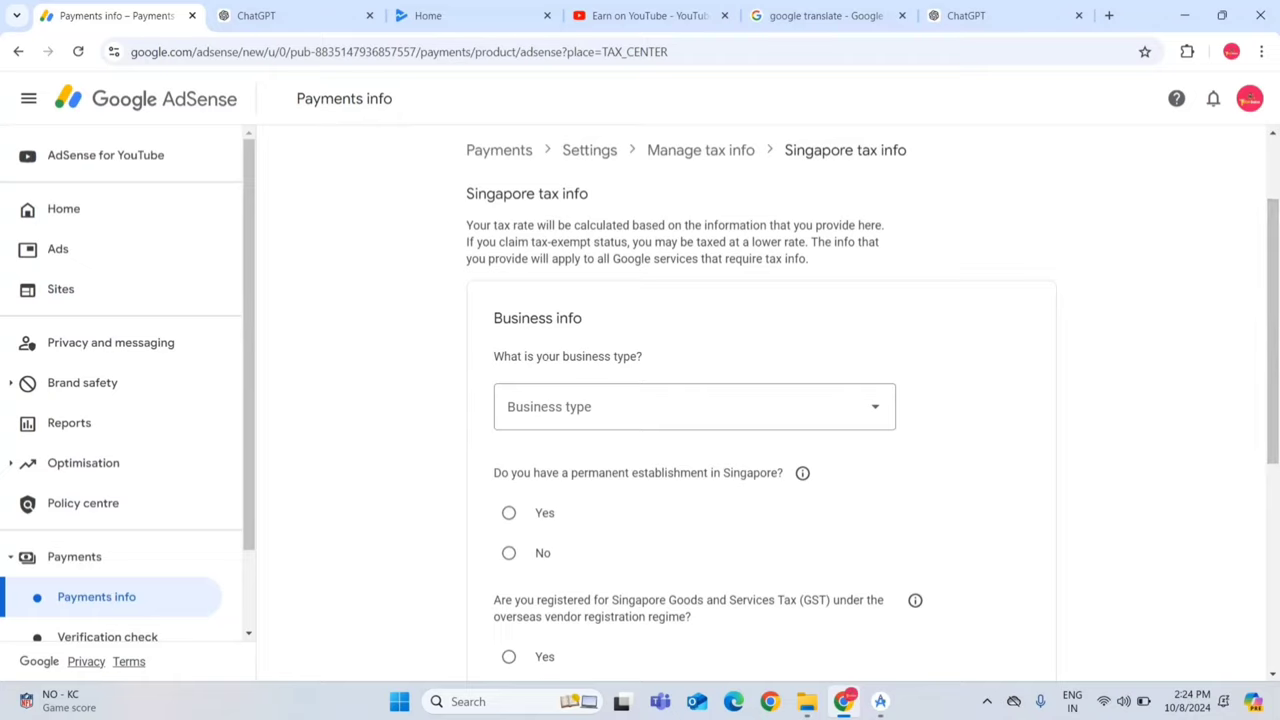
pyautogui.click(871, 406)
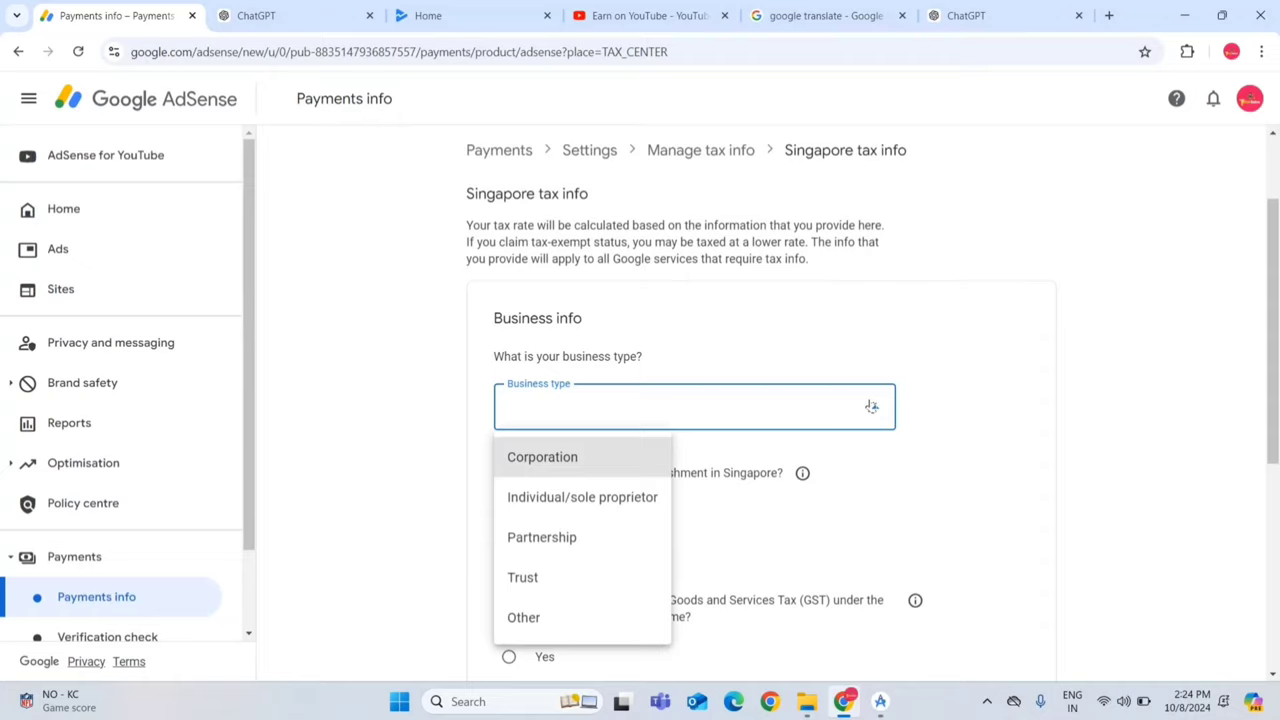
pyautogui.click(632, 505)
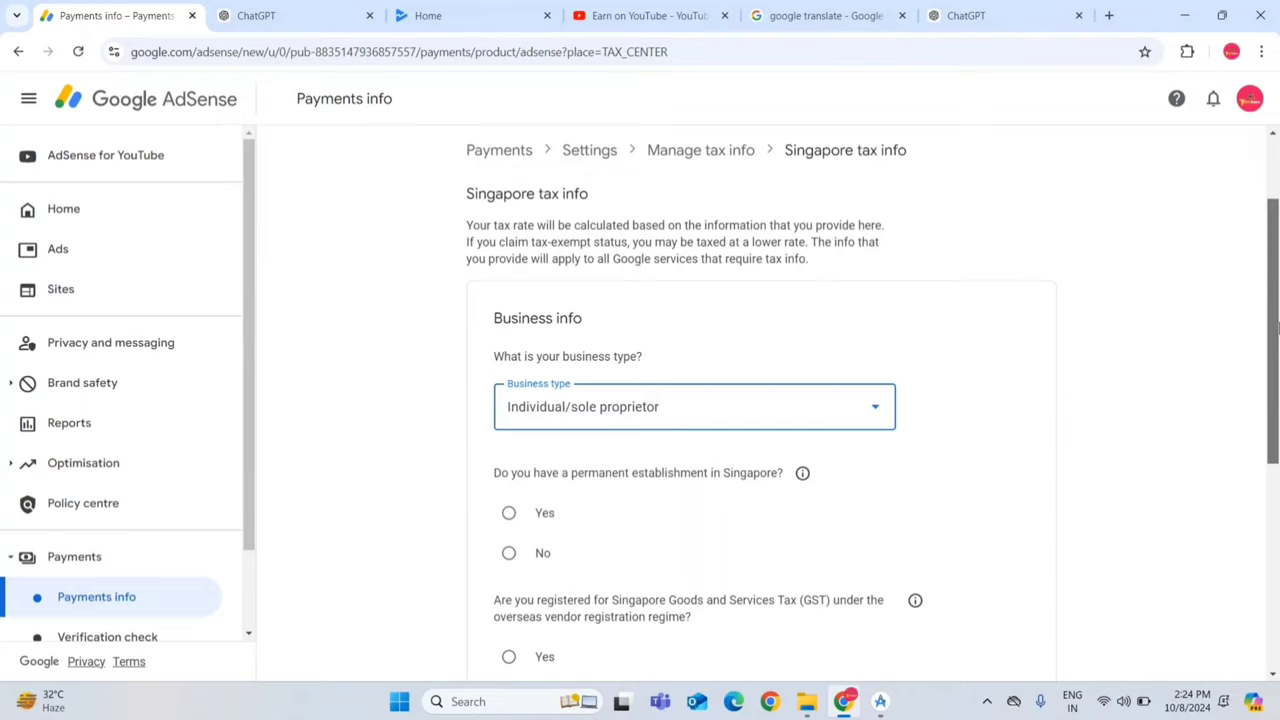
# Answer No to having a permanent establishment in Singapore and No to being registered for Singapore GST.
pyautogui.moveTo(1276, 325); pyautogui.dragTo(1276, 375)
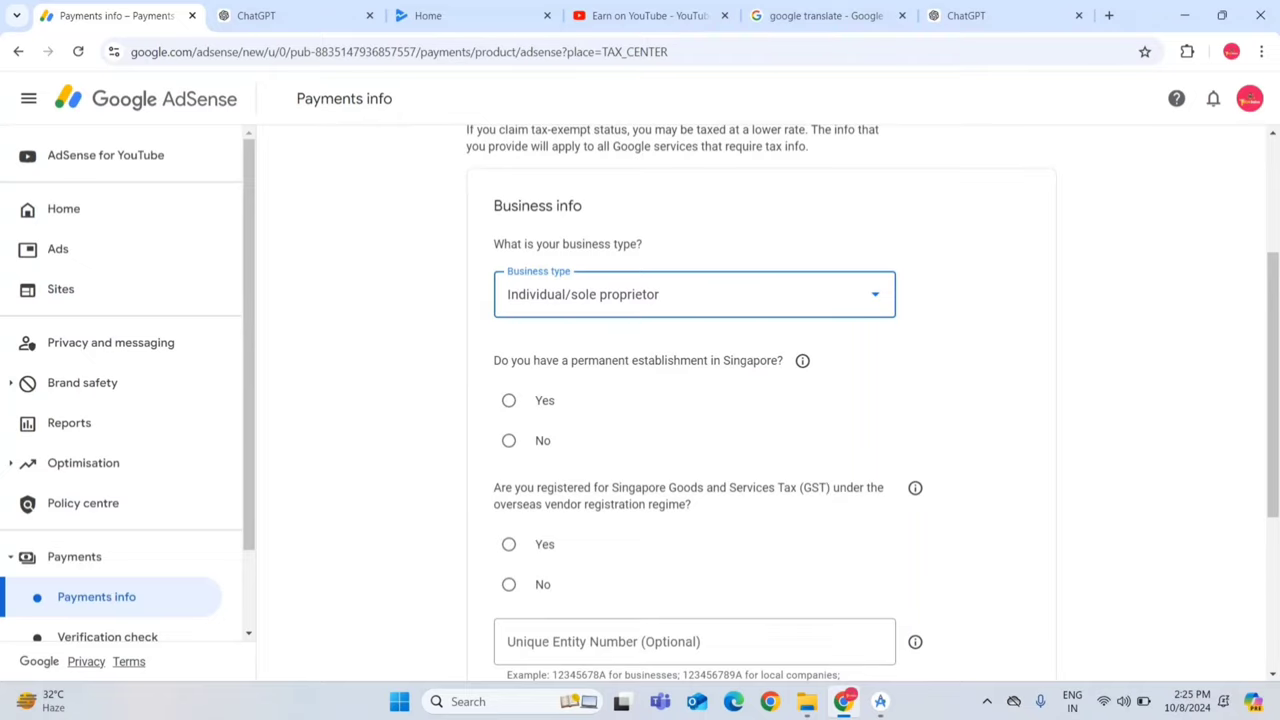
pyautogui.click(537, 441)
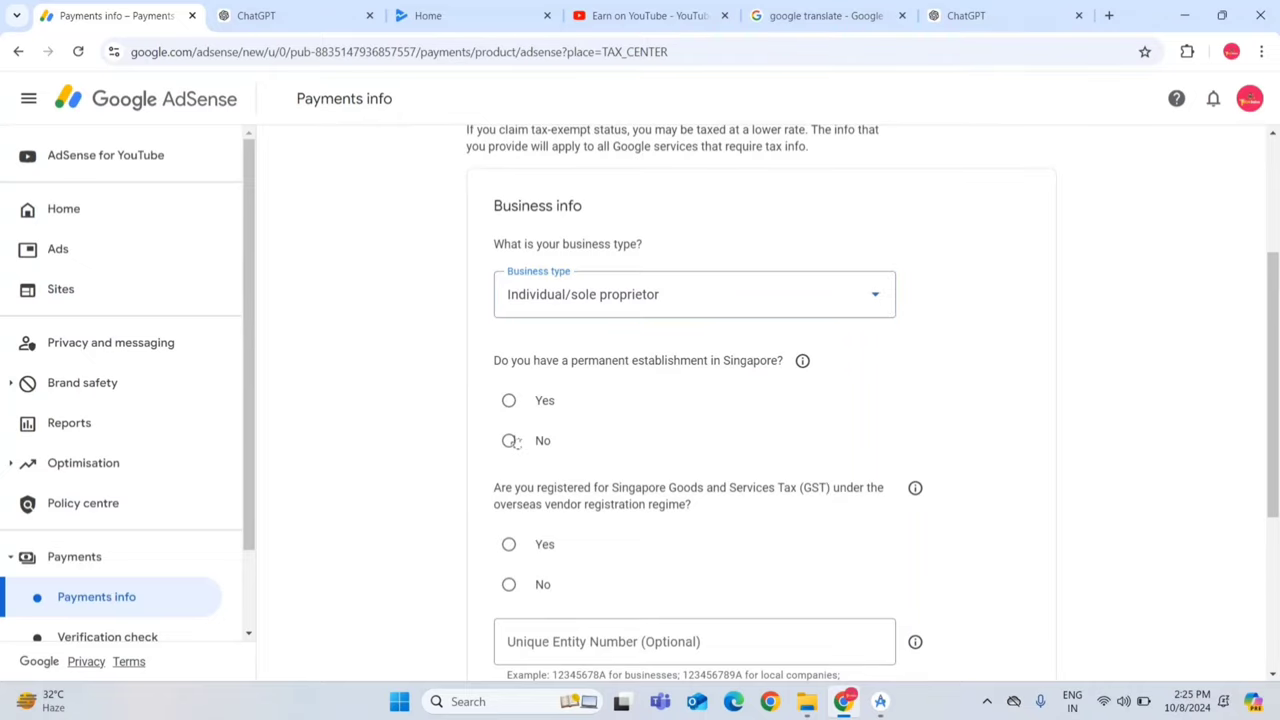
pyautogui.scroll(-2, 800, 440)
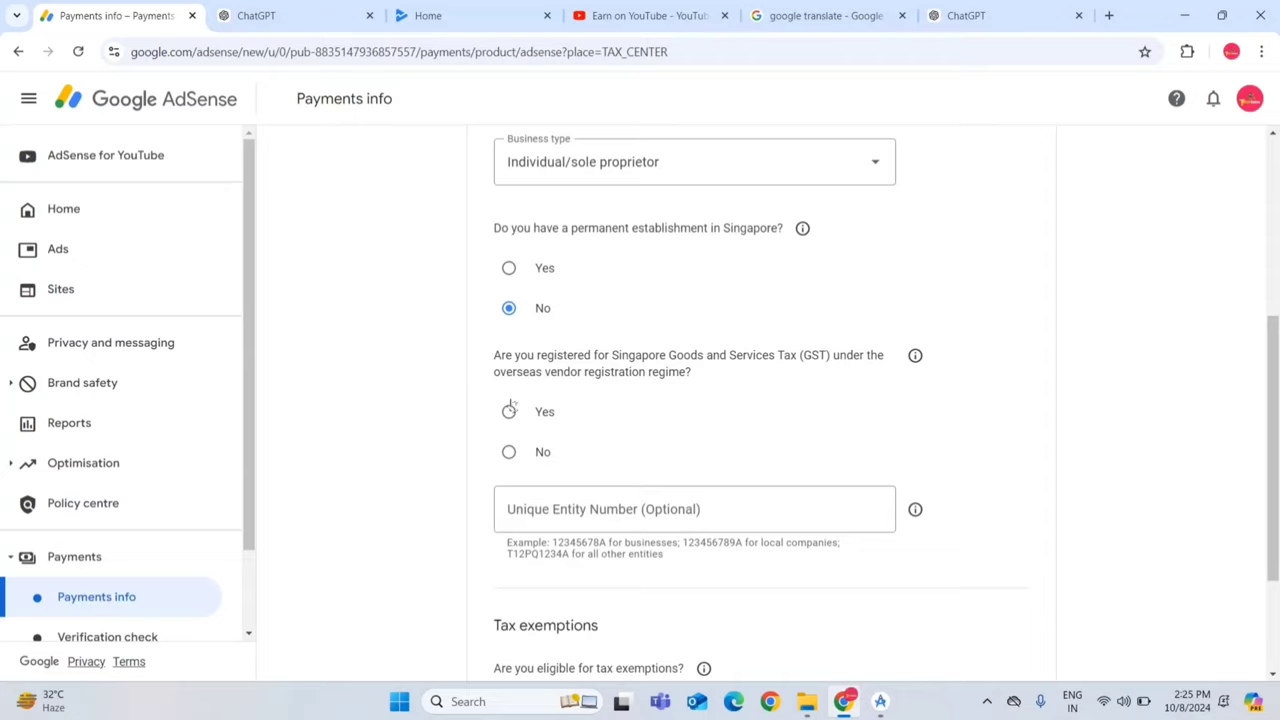
pyautogui.click(509, 452)
# Answer No to both the tax exemption and the other exemptions or lower rates questions, and submit the form.
pyautogui.moveTo(1273, 440); pyautogui.dragTo(1277, 527)
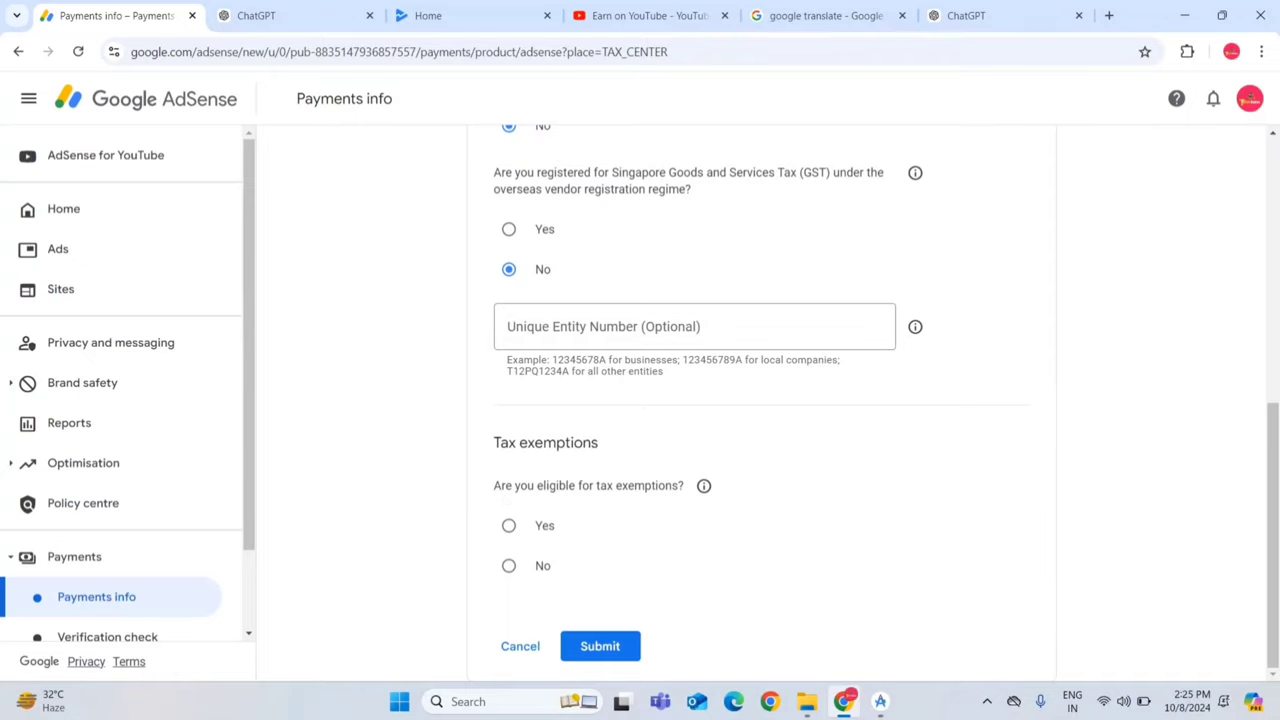
pyautogui.click(509, 566)
pyautogui.scroll(-2, 1277, 535)
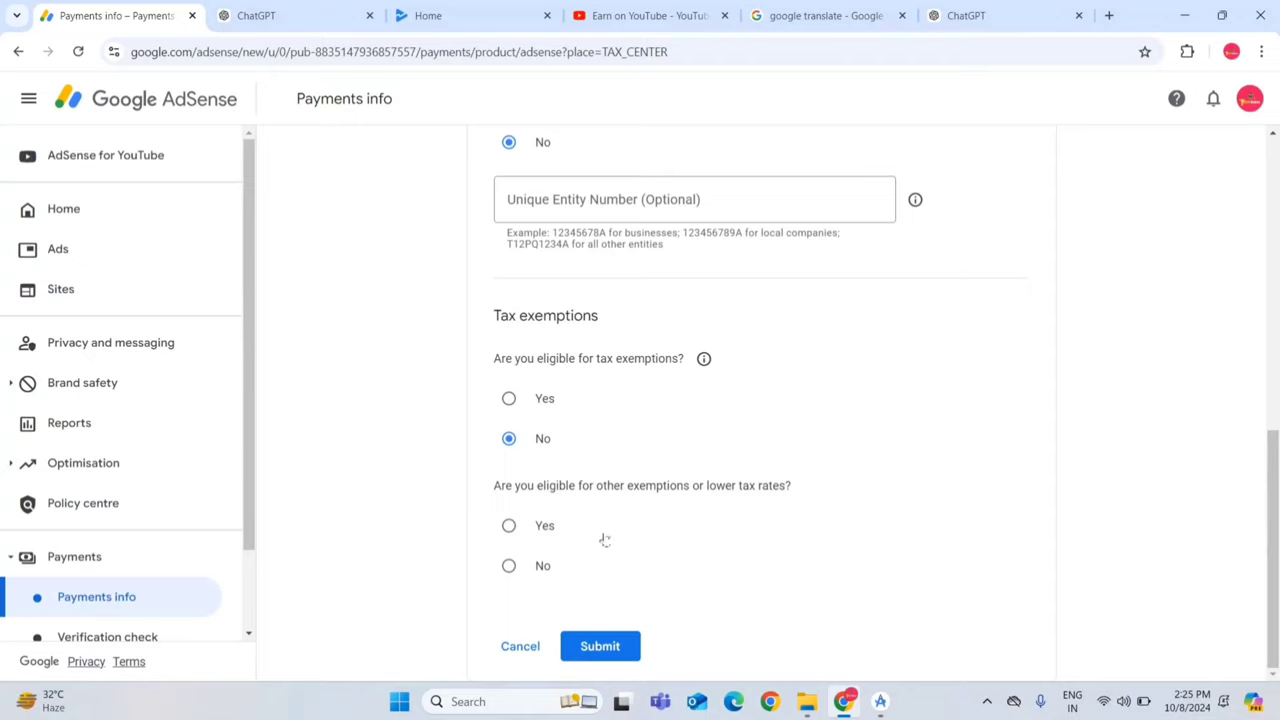
pyautogui.click(516, 572)
pyautogui.click(602, 652)
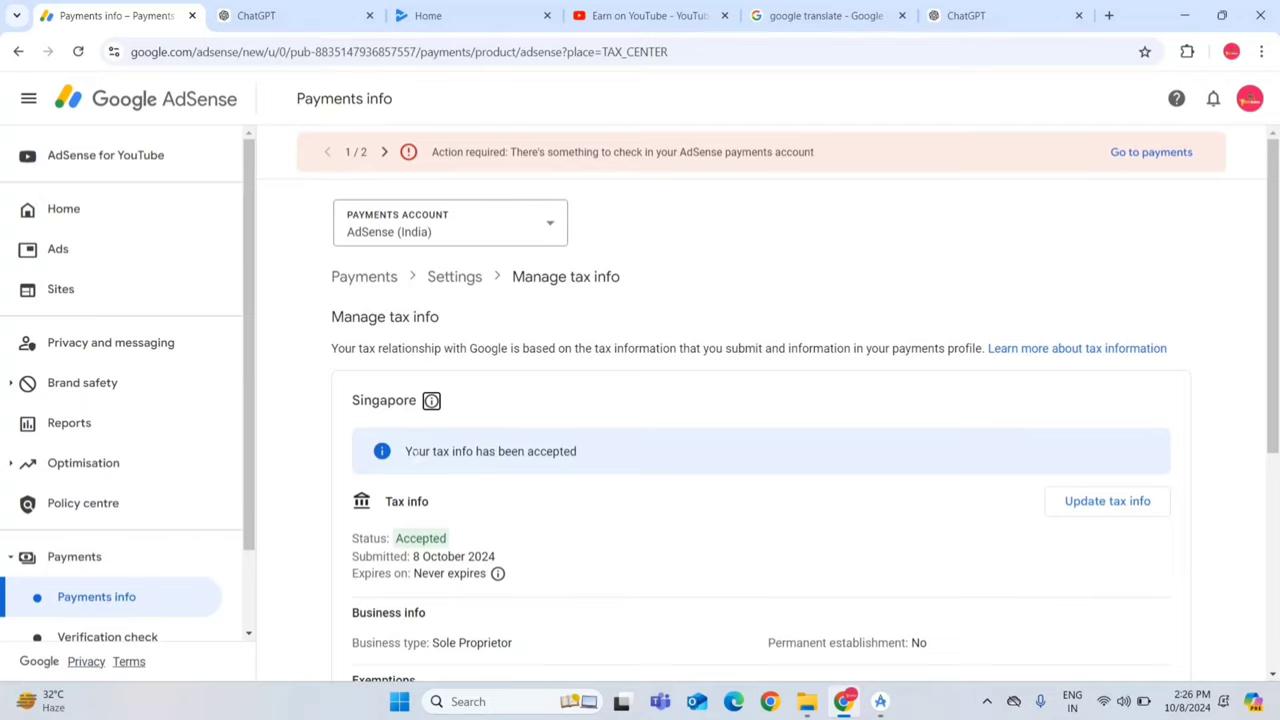
# Review the submitted Singapore tax info, including its acceptance status, expiry and business type.
pyautogui.moveTo(405, 451); pyautogui.dragTo(593, 457)
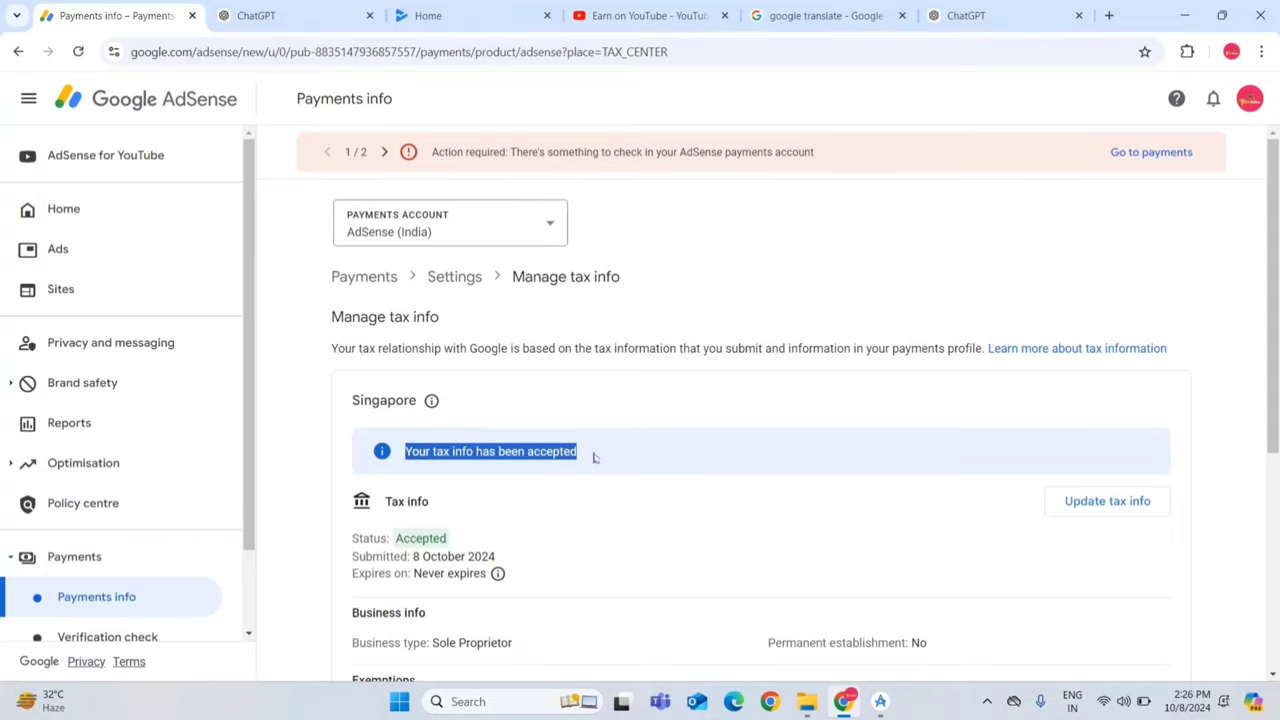
pyautogui.click(593, 457)
pyautogui.scroll(-2, 815, 445)
pyautogui.moveTo(413, 370); pyautogui.dragTo(558, 376)
pyautogui.click(559, 375)
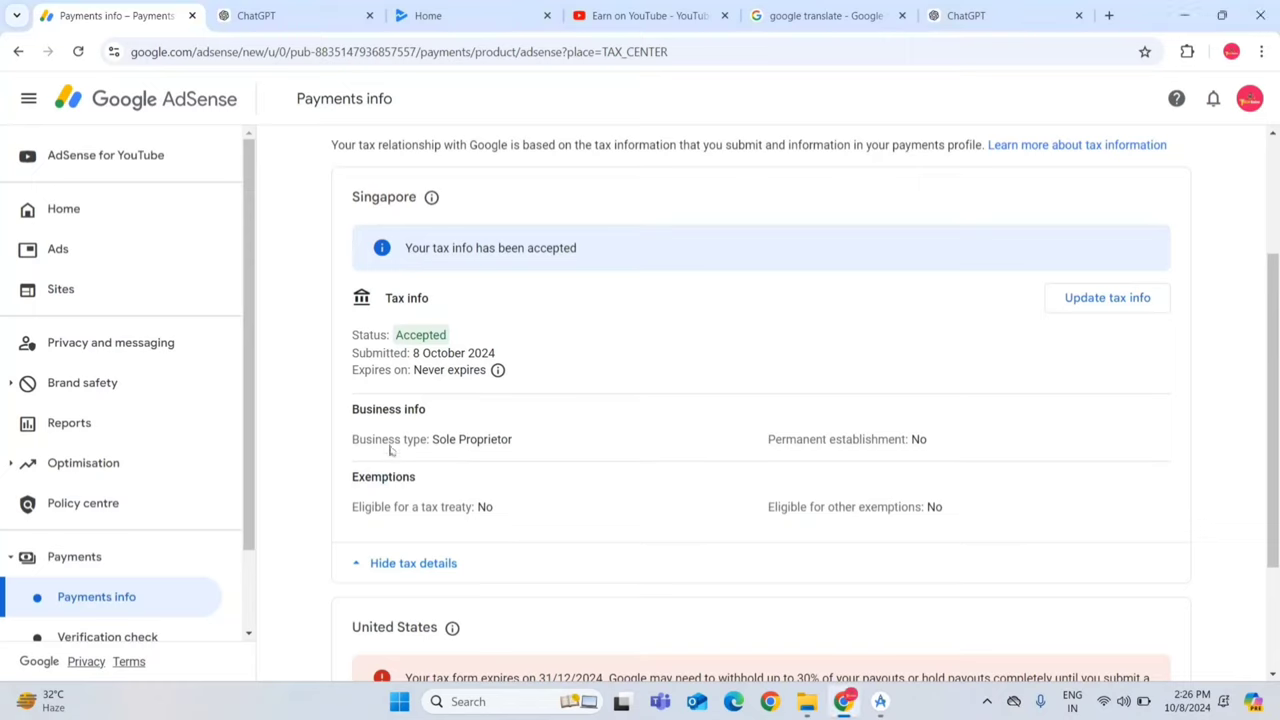
pyautogui.moveTo(350, 403); pyautogui.dragTo(520, 437)
pyautogui.click(522, 436)
# View the explanation of why United States tax info is collected, and close it.
pyautogui.moveTo(1274, 370); pyautogui.dragTo(1276, 470)
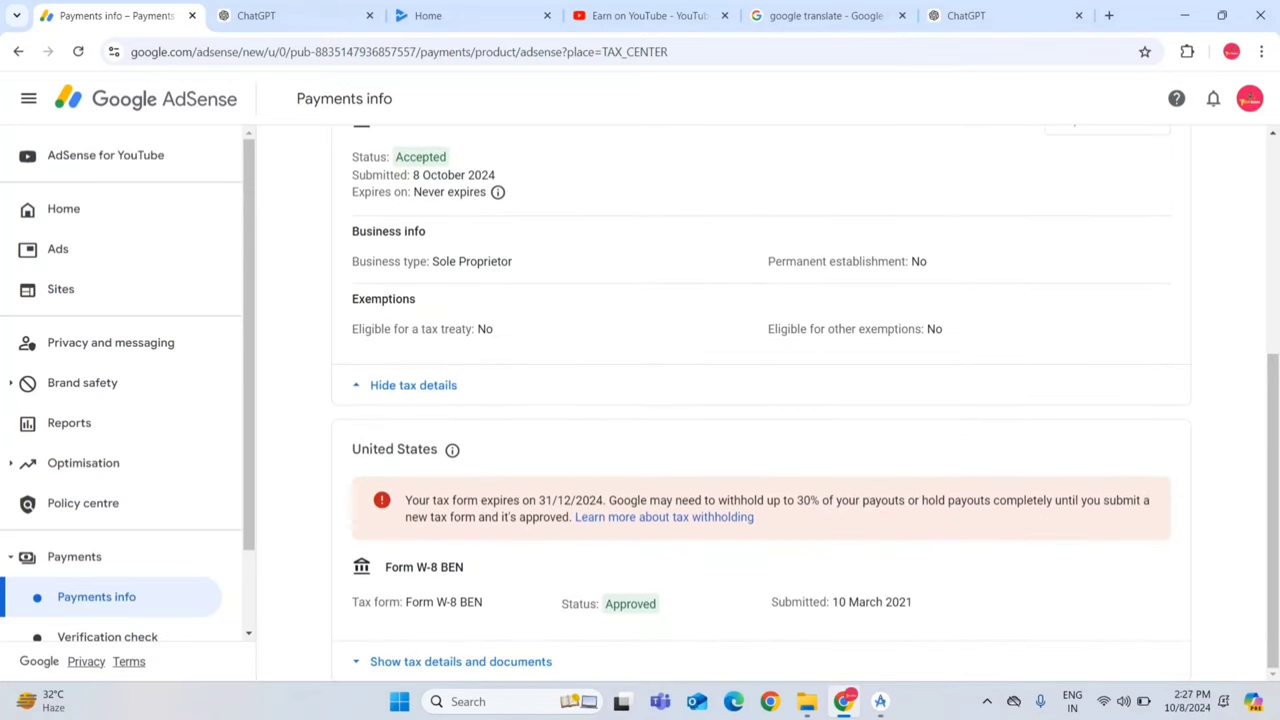
pyautogui.moveTo(352, 449); pyautogui.dragTo(454, 450)
pyautogui.click(452, 450)
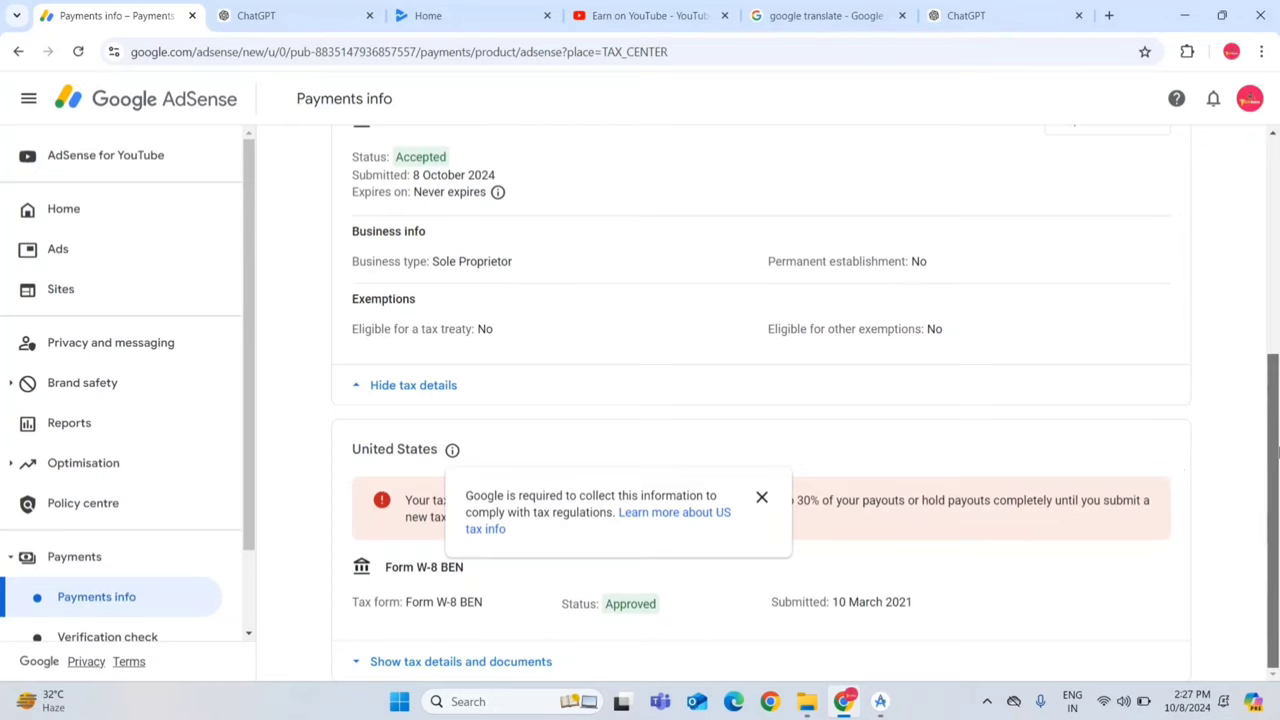
pyautogui.scroll(1, 1276, 455)
pyautogui.scroll(-1, 1276, 455)
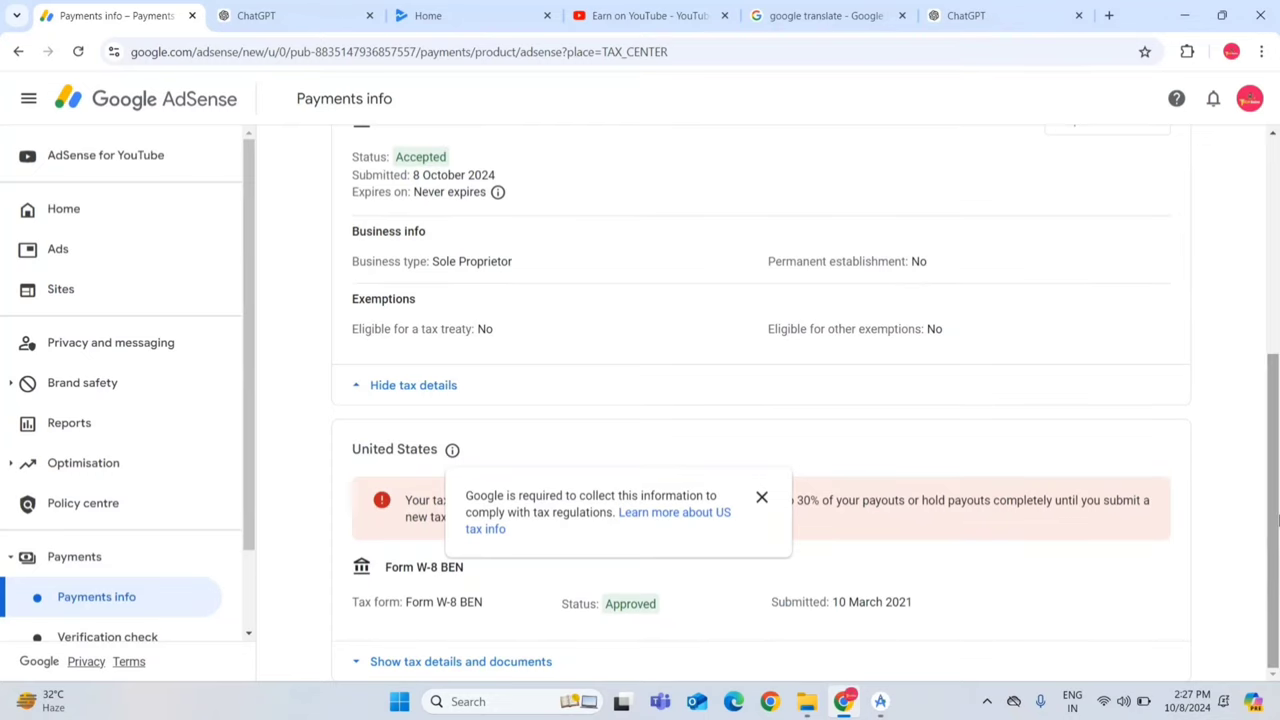
pyautogui.click(913, 472)
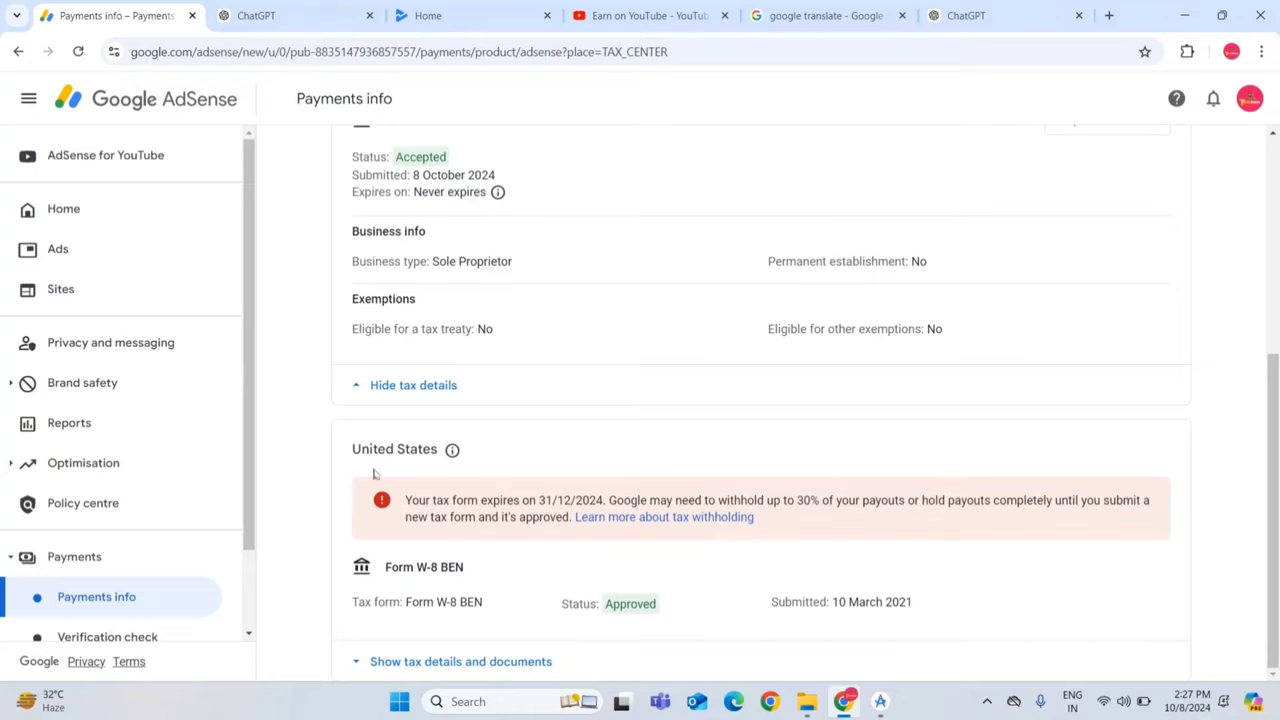
# Examine the United States expiry notice for the tax form's deadline and the possible withholding rate.
pyautogui.moveTo(374, 466); pyautogui.dragTo(437, 466)
pyautogui.click(436, 470)
pyautogui.moveTo(344, 449); pyautogui.dragTo(424, 450)
pyautogui.click(424, 450)
pyautogui.moveTo(402, 508); pyautogui.dragTo(608, 508)
pyautogui.click(614, 517)
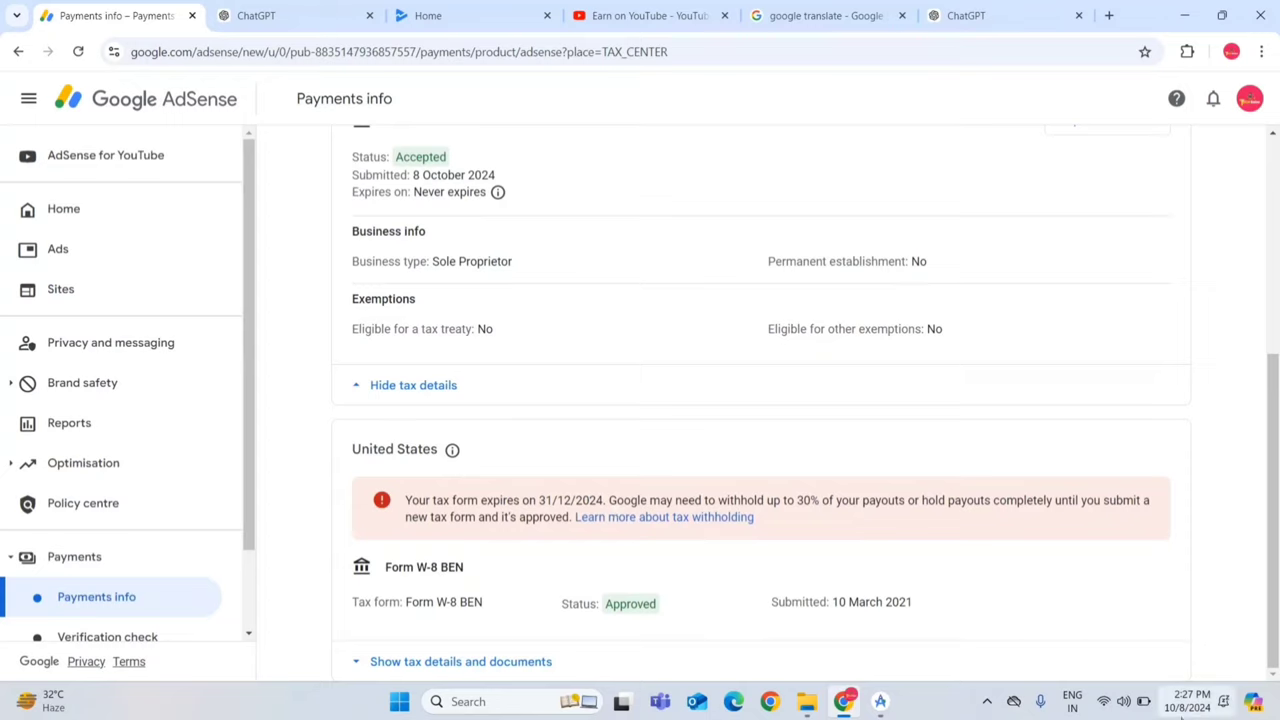
pyautogui.moveTo(556, 500); pyautogui.dragTo(606, 500)
pyautogui.click(610, 517)
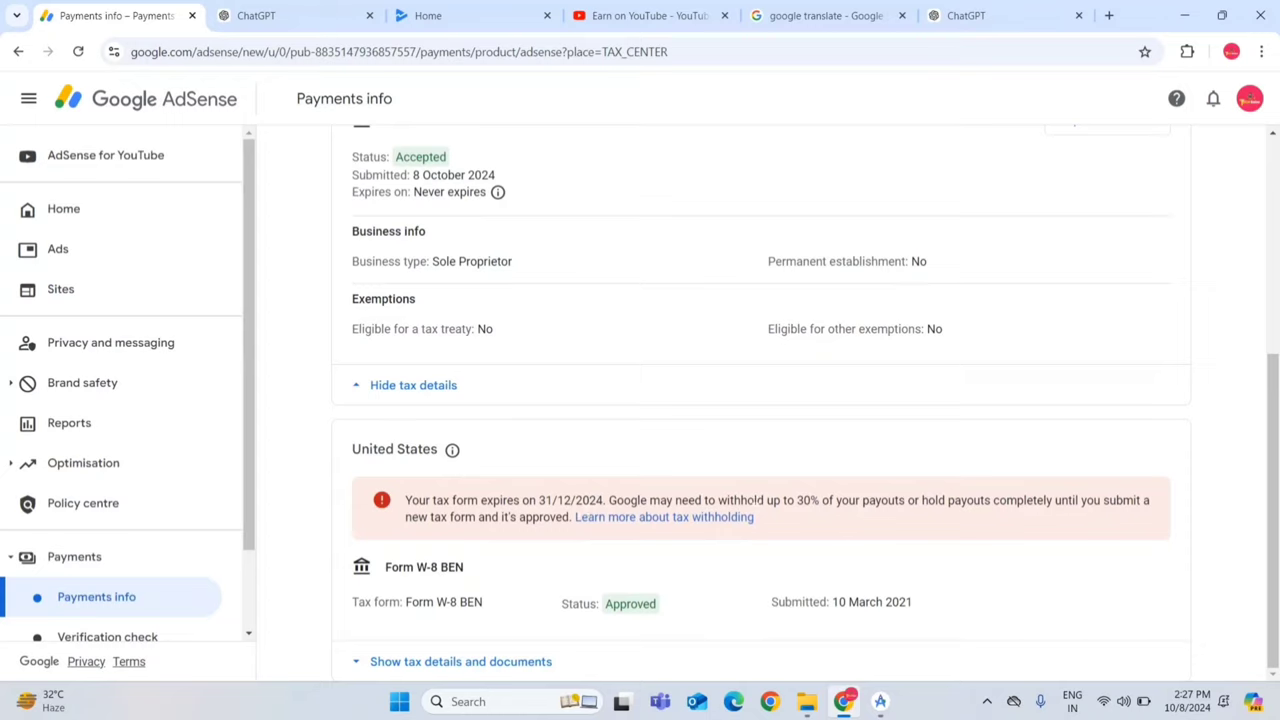
pyautogui.moveTo(748, 500); pyautogui.dragTo(820, 500)
pyautogui.click(822, 500)
pyautogui.moveTo(522, 500); pyautogui.dragTo(607, 500)
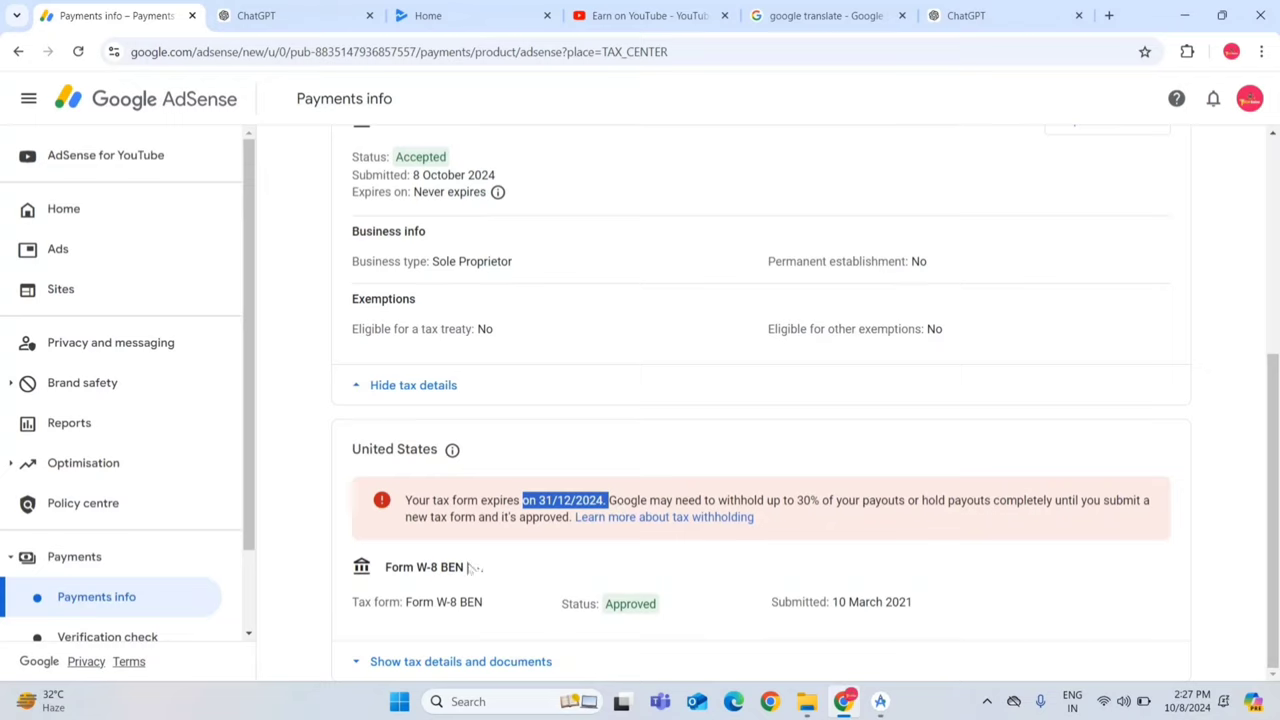
pyautogui.click(905, 584)
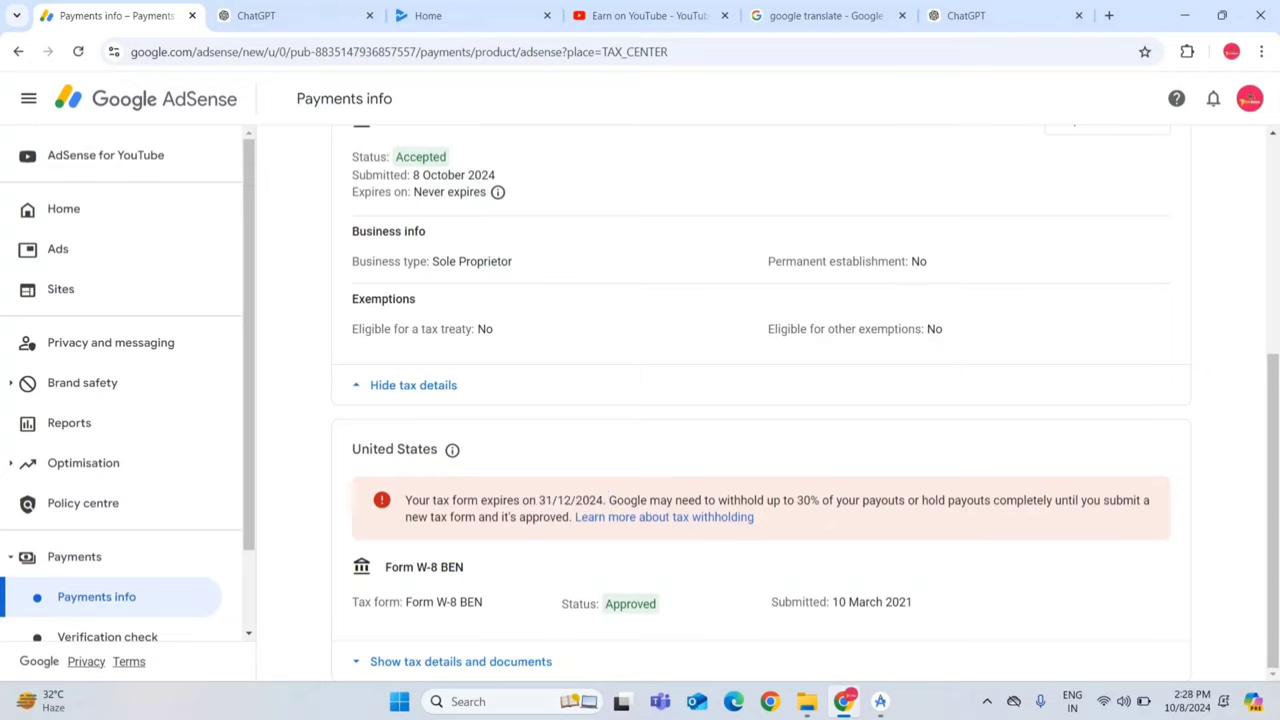
pyautogui.moveTo(350, 452); pyautogui.dragTo(432, 450)
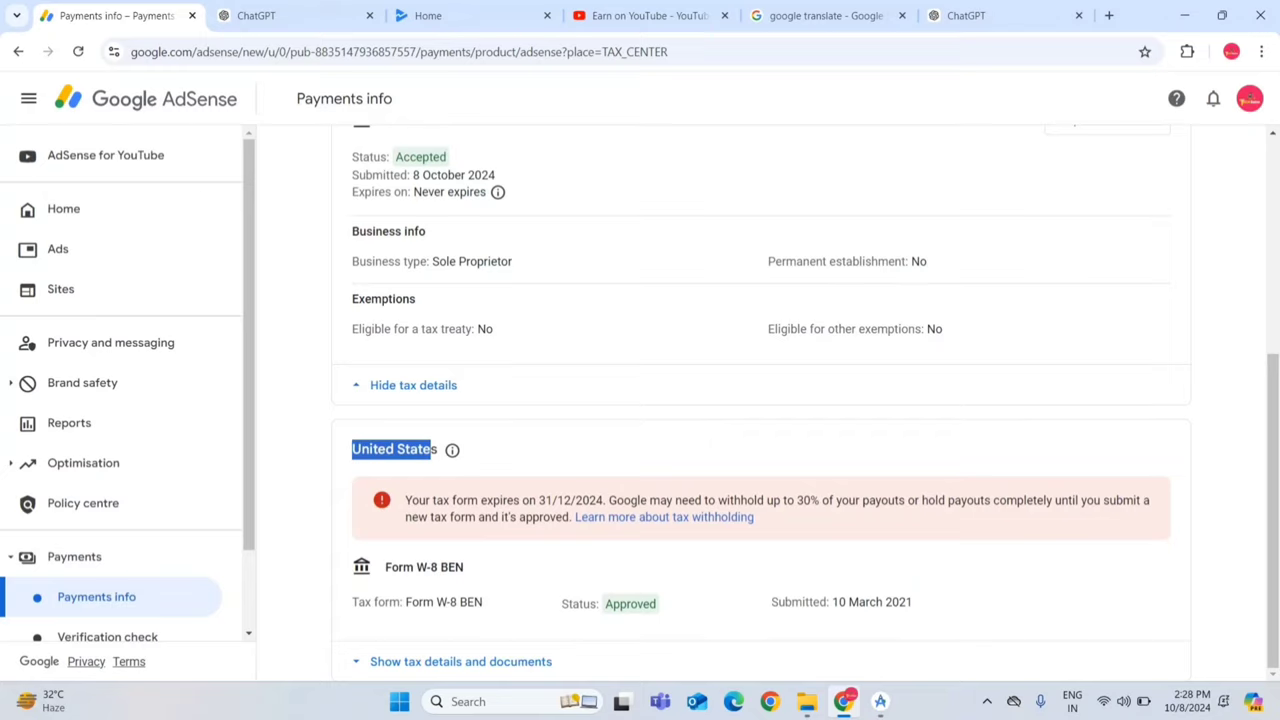
pyautogui.click(443, 461)
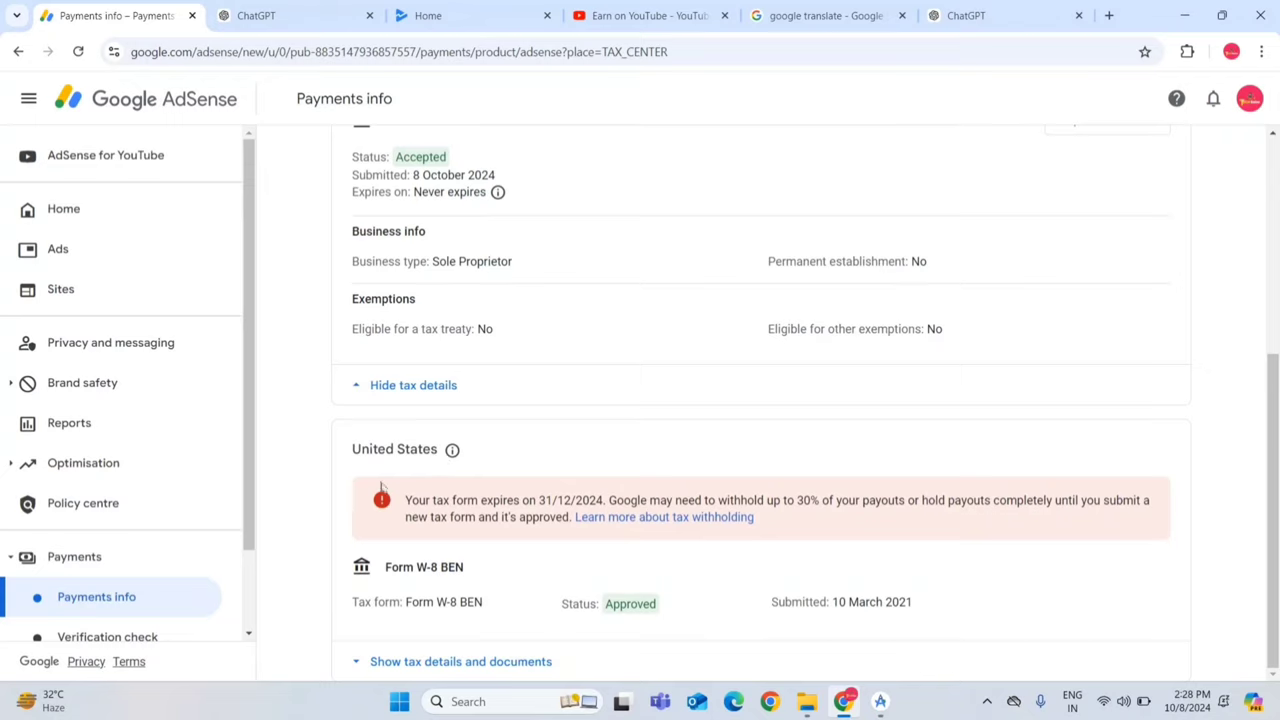
pyautogui.moveTo(352, 460); pyautogui.dragTo(440, 457)
pyautogui.click(438, 458)
pyautogui.moveTo(440, 457)
pyautogui.mouseDown()
pyautogui.moveTo(347, 456)
pyautogui.moveTo(438, 457)
pyautogui.mouseUp()
pyautogui.click(347, 455)
pyautogui.click(438, 457)
pyautogui.moveTo(349, 453); pyautogui.dragTo(428, 455)
pyautogui.click(428, 455)
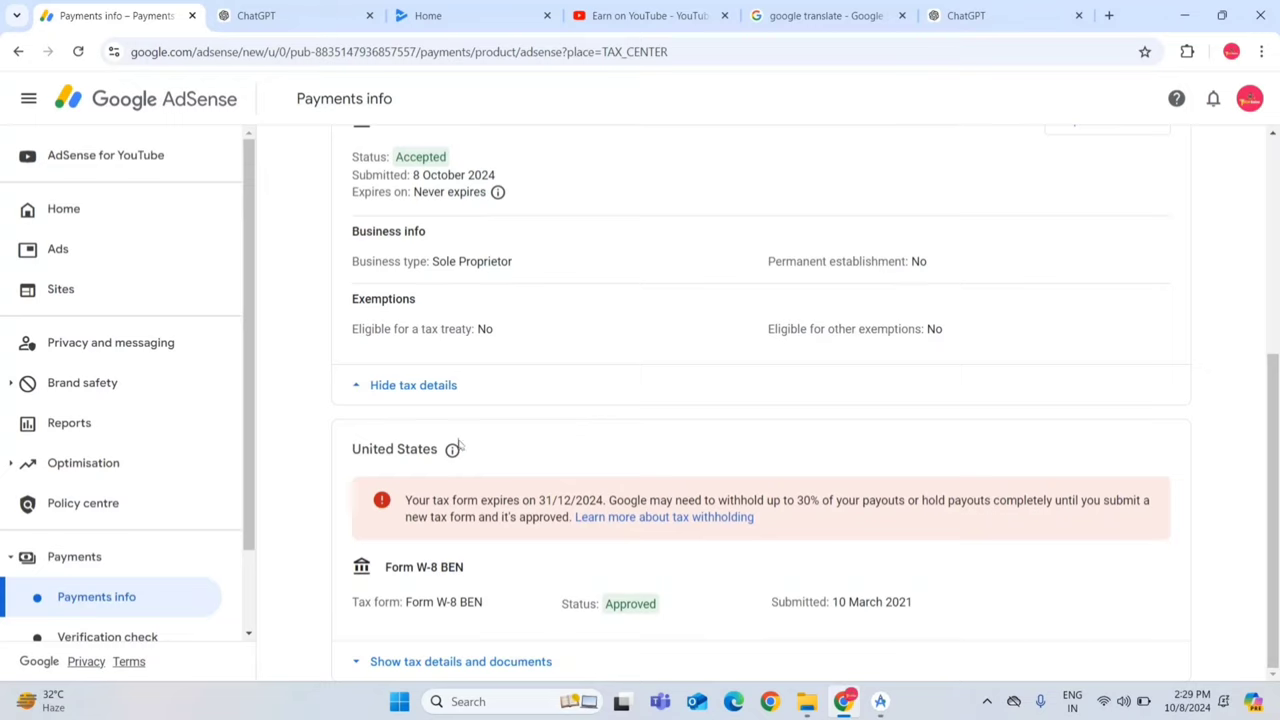